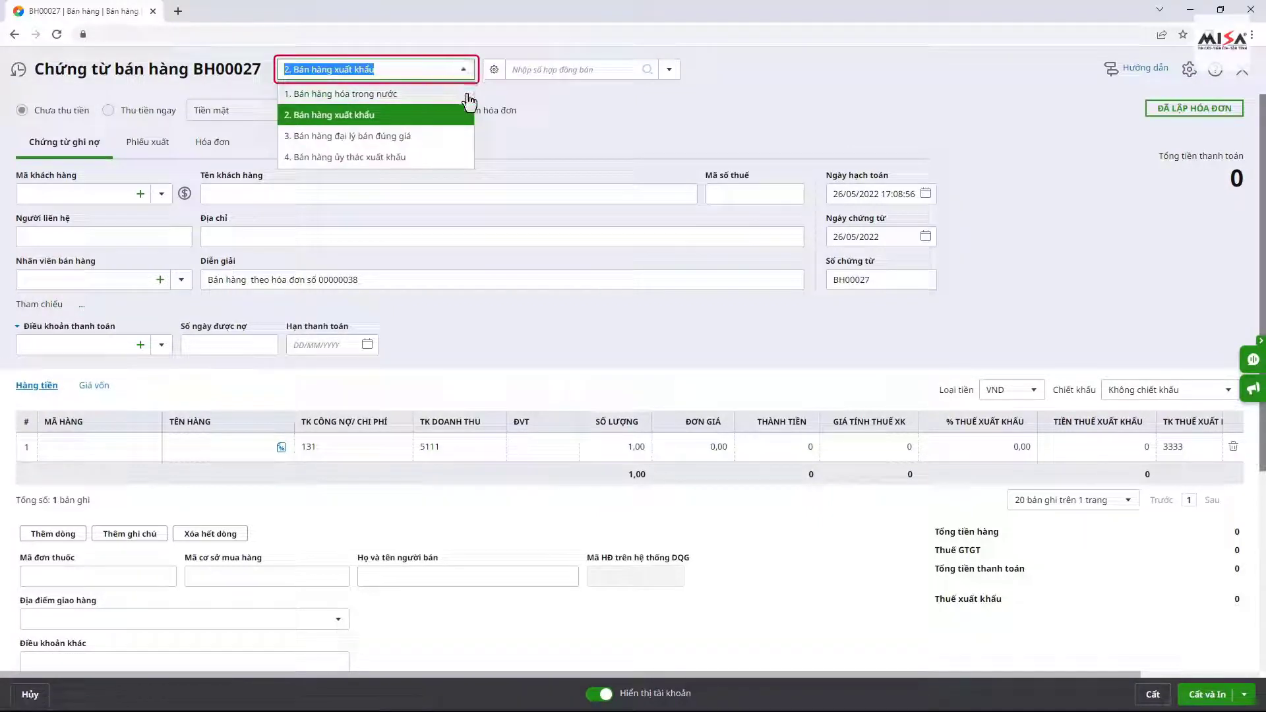
Step: Set the sales voucher type to "1. Bán hàng hóa trong nước"
{"action": "left_click", "coordinate": [466, 94]}
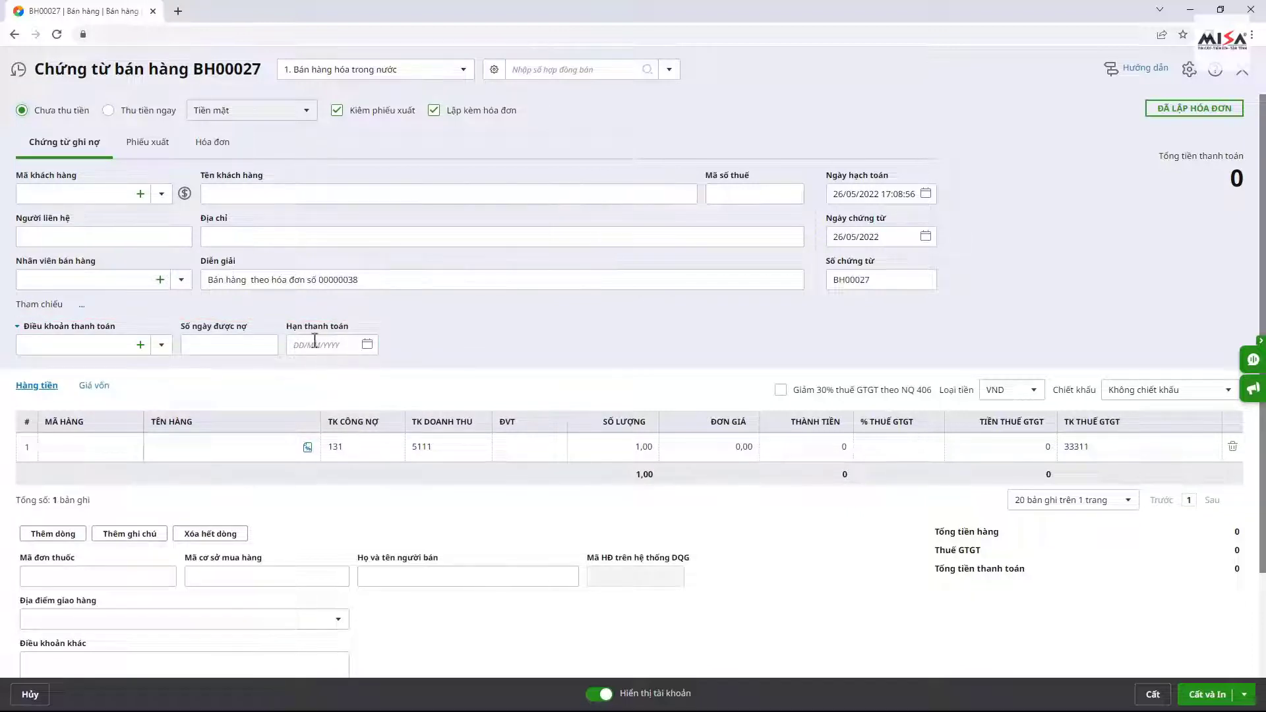
{"action": "left_click", "coordinate": [120, 111]}
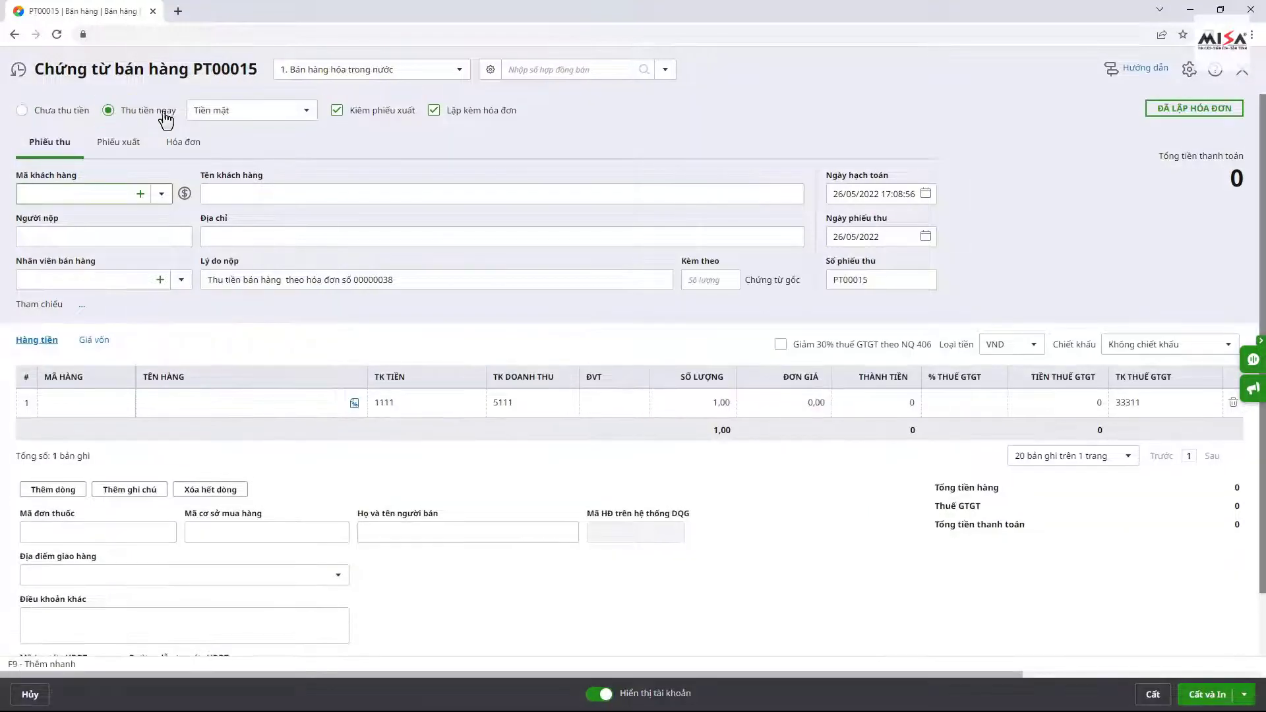
{"action": "left_click", "coordinate": [306, 112]}
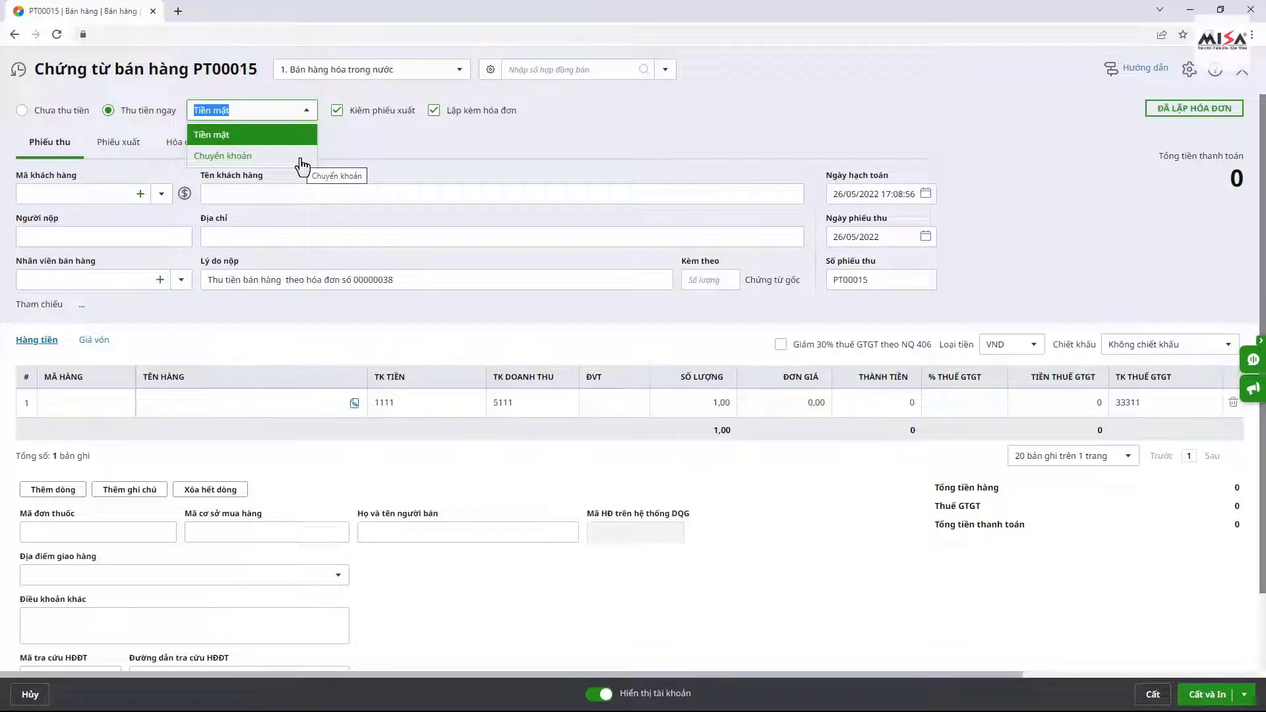
{"action": "left_click", "coordinate": [23, 111]}
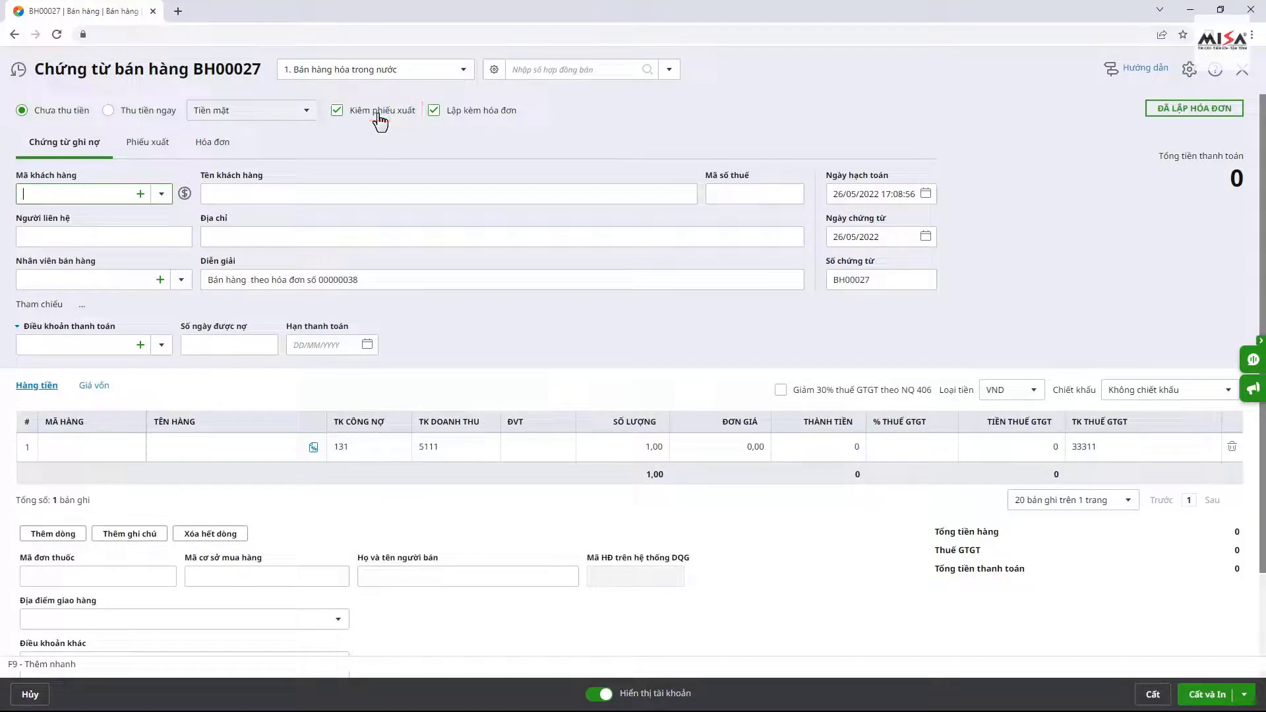
{"action": "left_click", "coordinate": [434, 111]}
{"action": "left_click", "coordinate": [433, 110]}
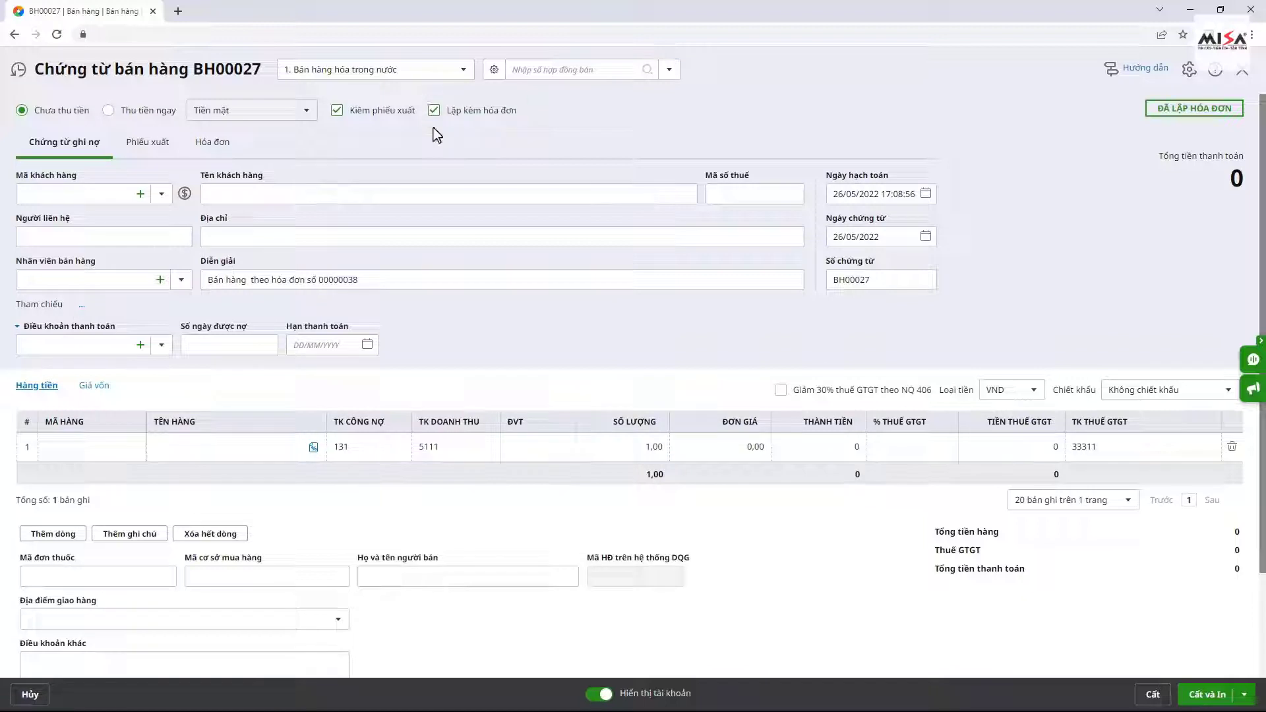
Step: Choose Công ty TNHH Bắc Âu as the customer and assign employee NBAN2 as the salesperson
{"action": "left_click", "coordinate": [161, 194]}
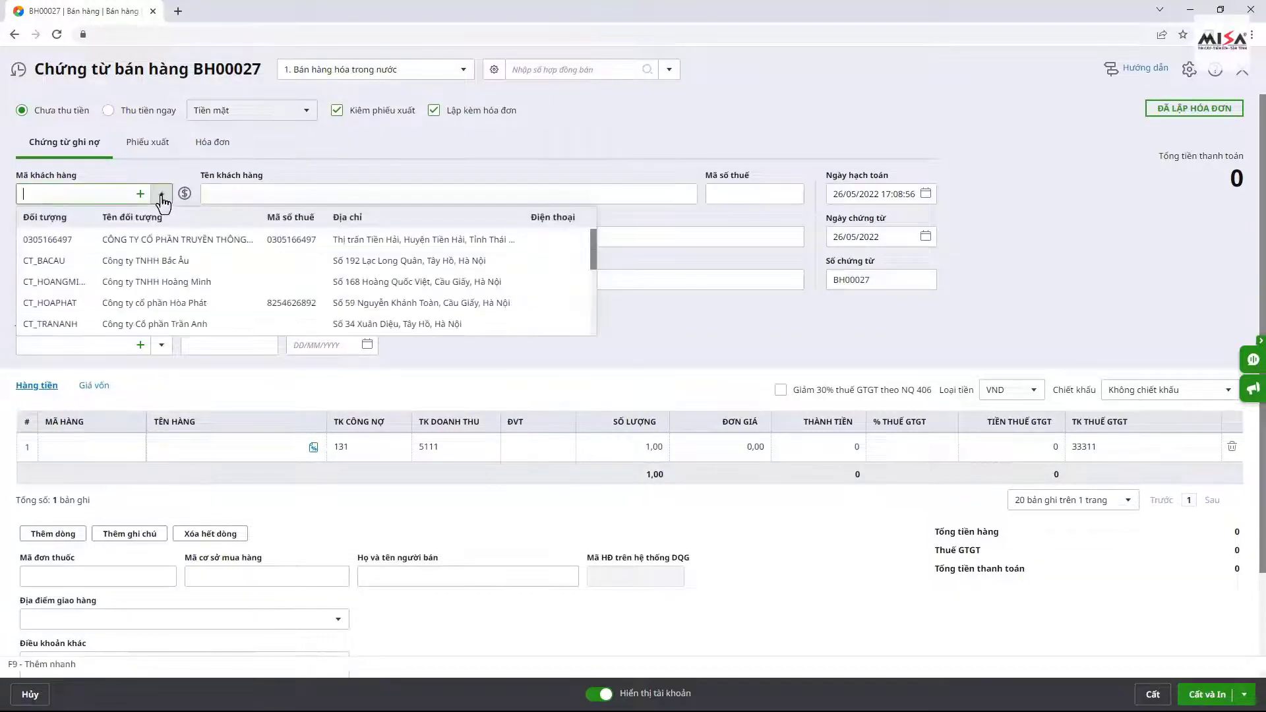
{"action": "left_click", "coordinate": [160, 258]}
{"action": "left_click", "coordinate": [179, 285]}
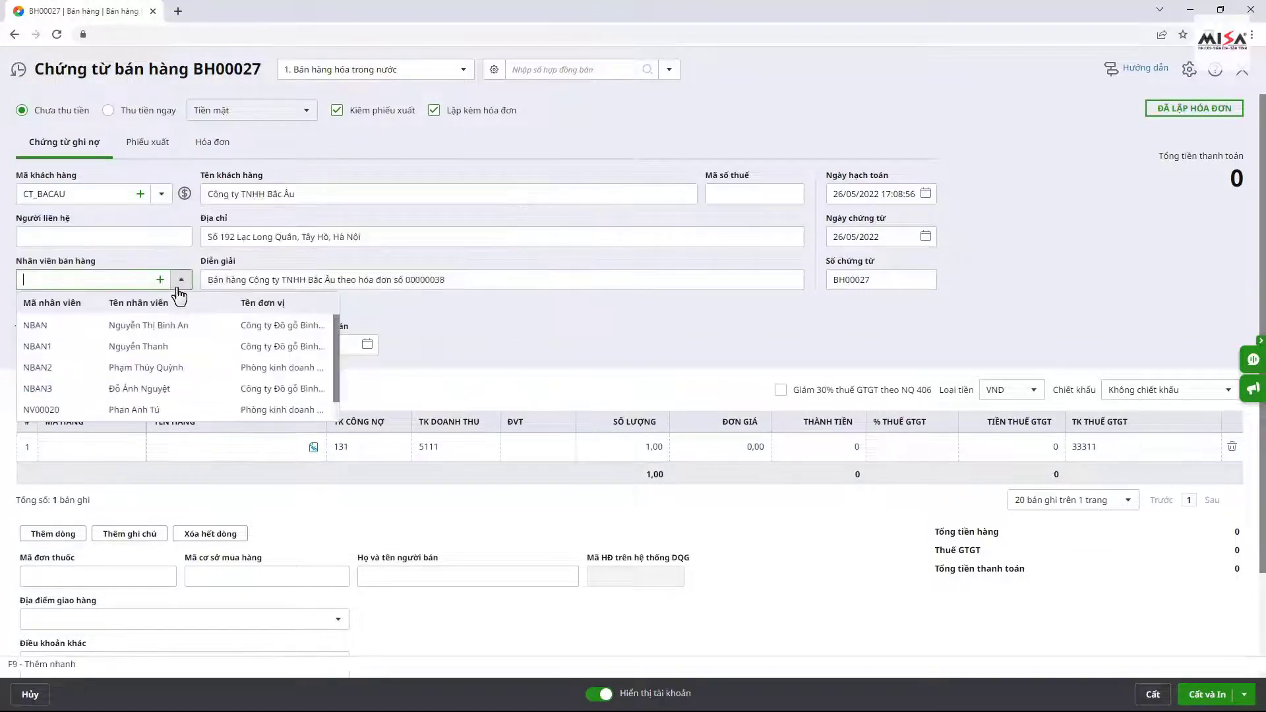
{"action": "left_click", "coordinate": [167, 364]}
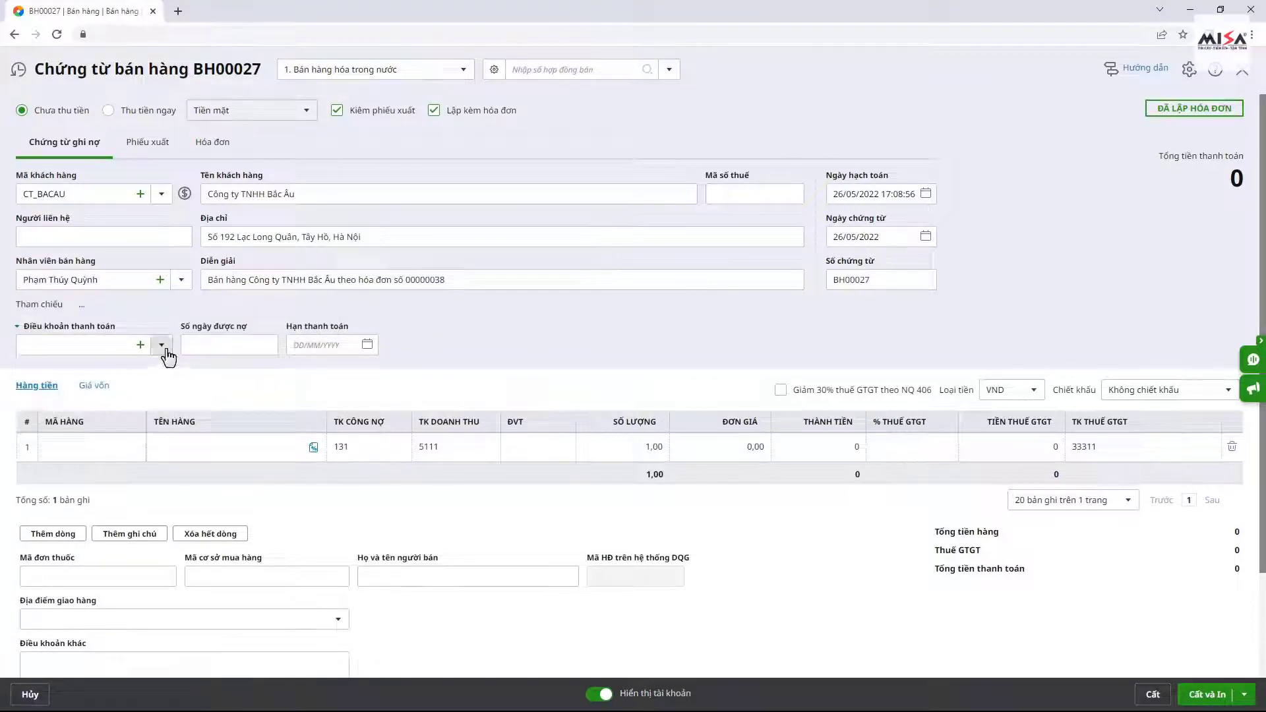
Step: Choose the payment term beginning "Điều khoản thanh toán 0" with 30 credit days (Số ngày được nợ)
{"action": "left_click", "coordinate": [162, 344]}
{"action": "left_click", "coordinate": [166, 388]}
{"action": "left_click", "coordinate": [222, 345]}
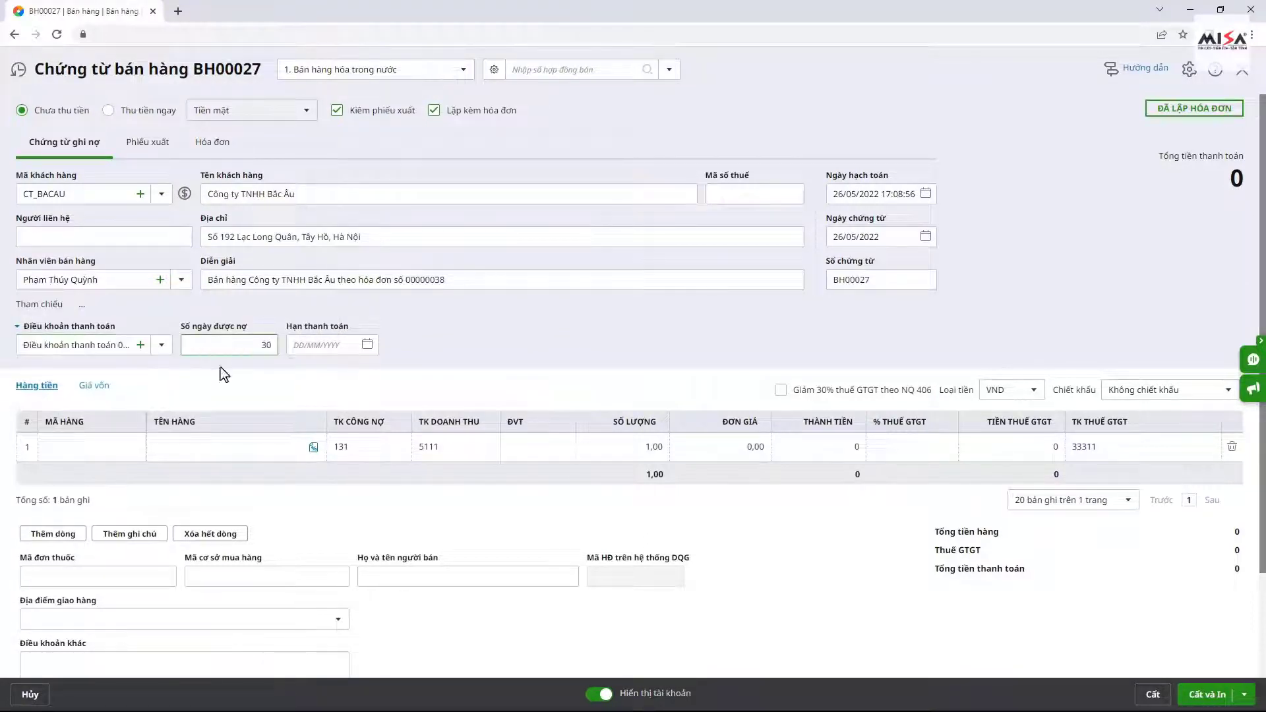
{"action": "left_click", "coordinate": [224, 374]}
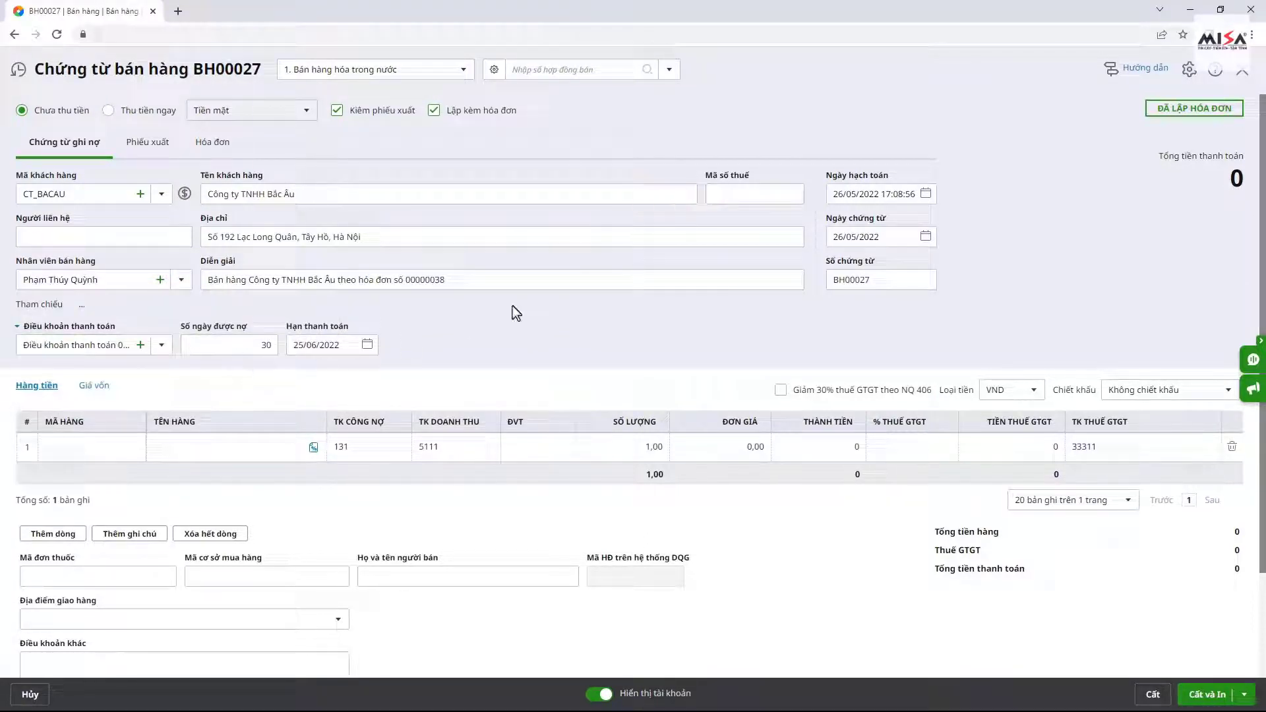
Step: Set both the posting date (Ngày hạch toán) and the voucher date (Ngày chứng từ) to 23/05/2022
{"action": "left_click", "coordinate": [926, 193]}
{"action": "left_click", "coordinate": [766, 356]}
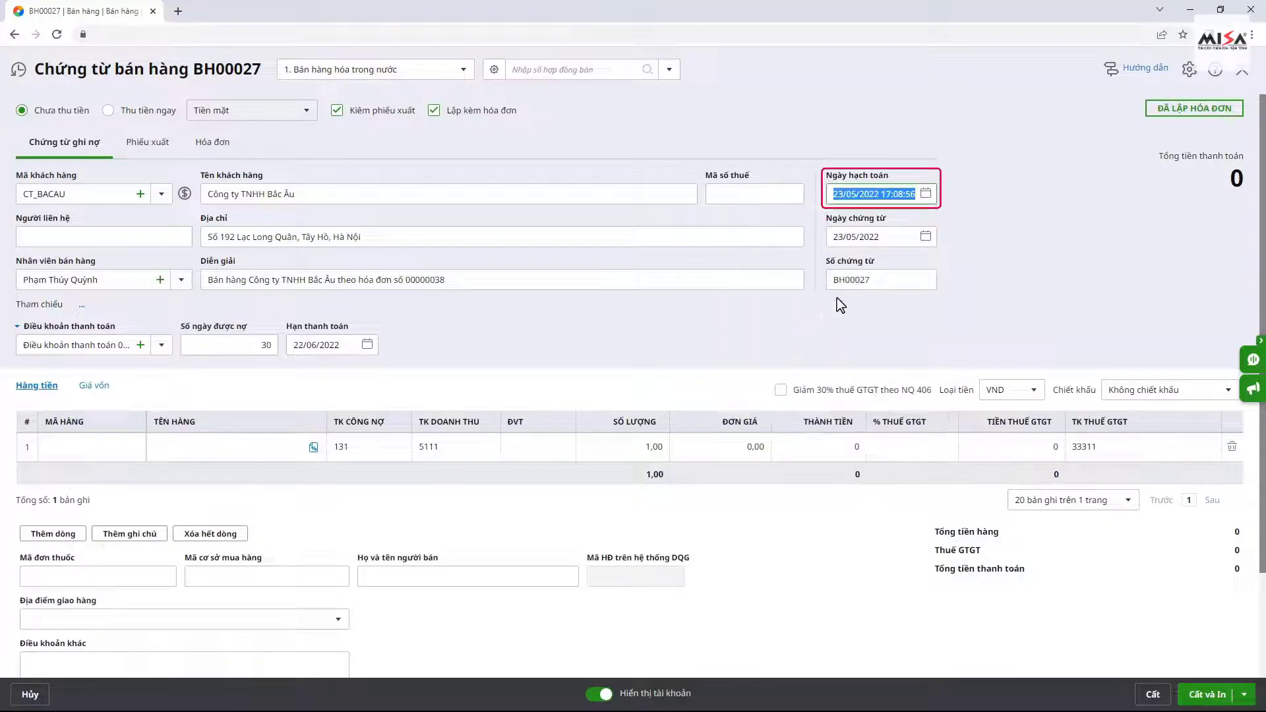
{"action": "left_click", "coordinate": [925, 236]}
{"action": "left_click", "coordinate": [767, 399]}
{"action": "left_click", "coordinate": [882, 290]}
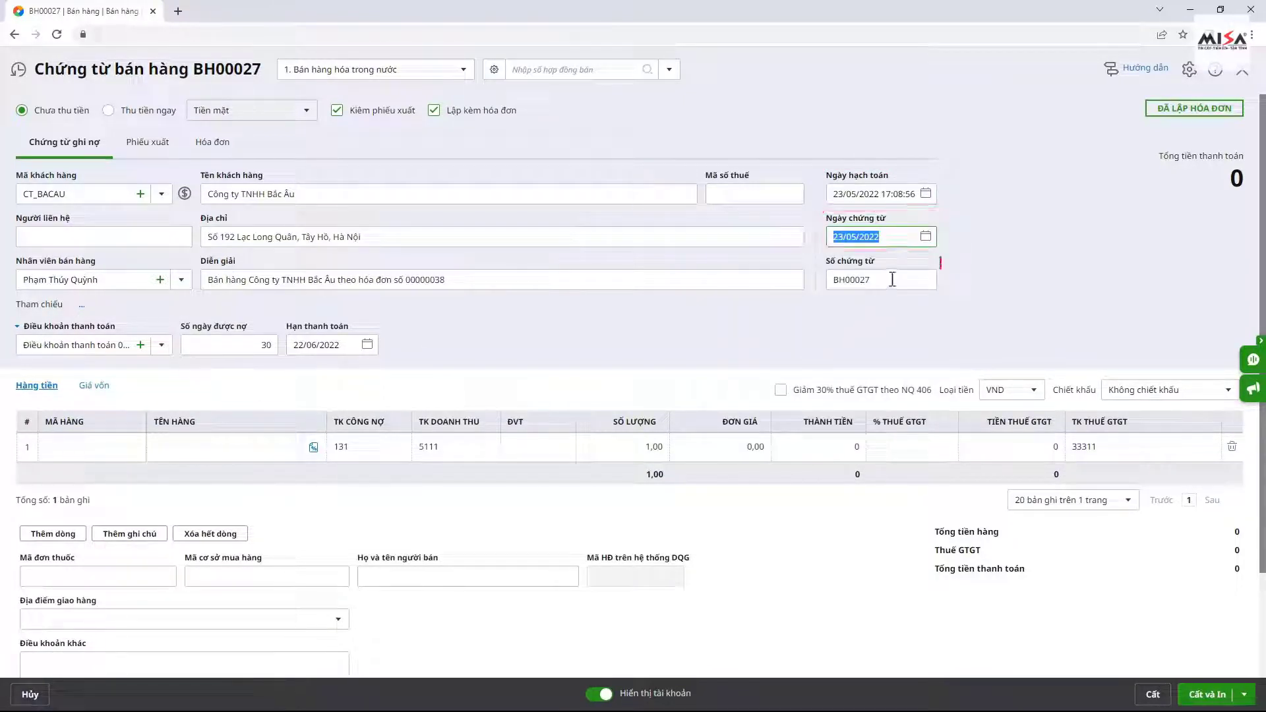
{"action": "left_click", "coordinate": [872, 319]}
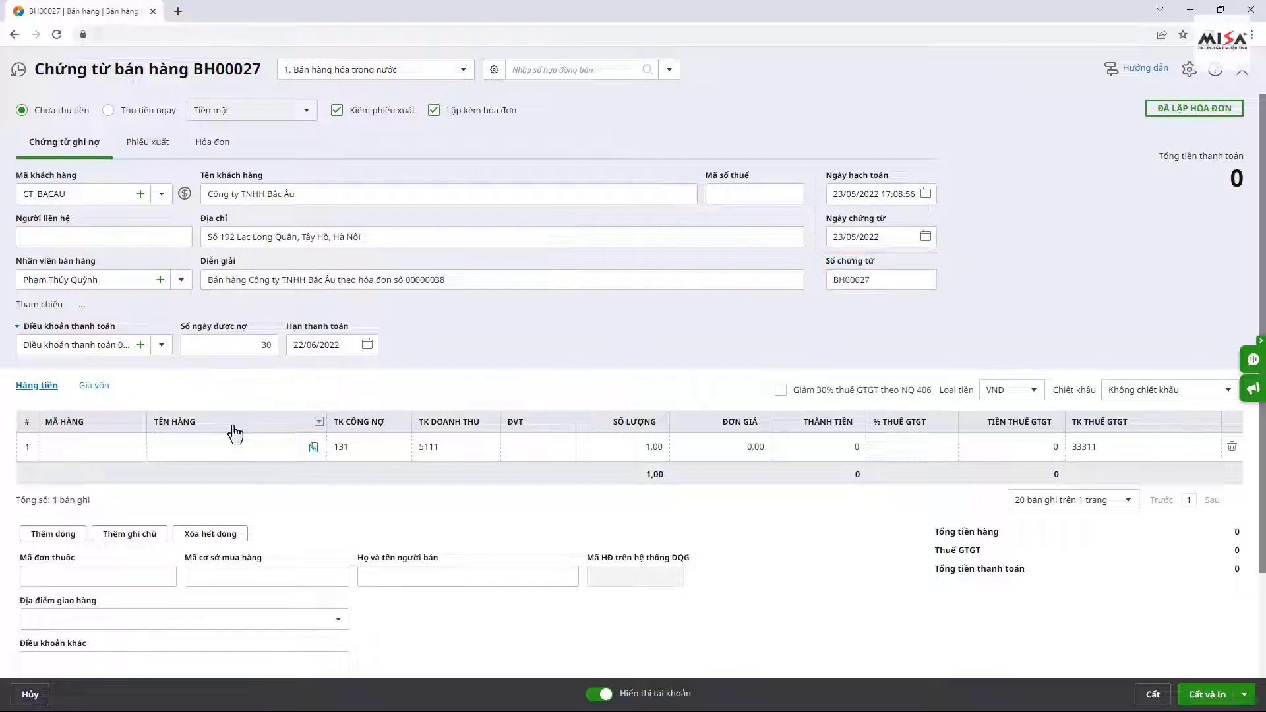
Step: Add item XIAOMI_NOTE_11 to the first goods line with a quantity of 5
{"action": "left_click", "coordinate": [88, 455]}
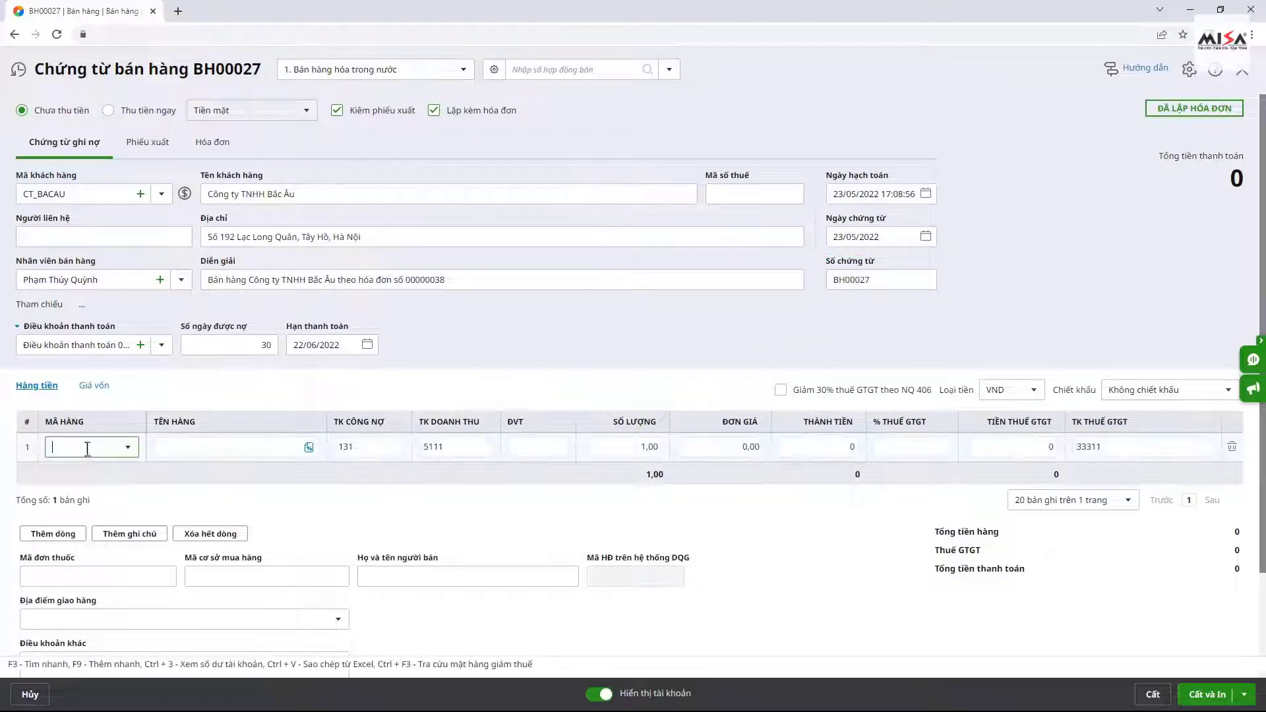
{"action": "type", "text": "xiao"}
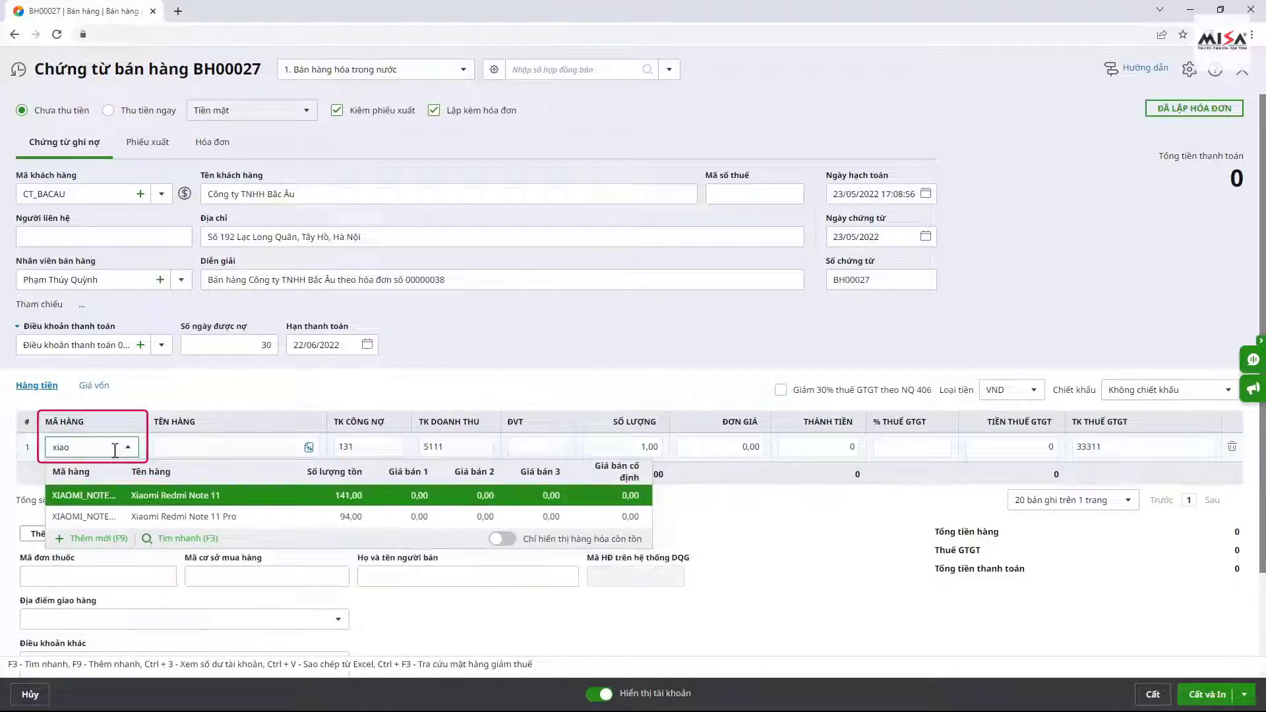
{"action": "key", "text": "Tab"}
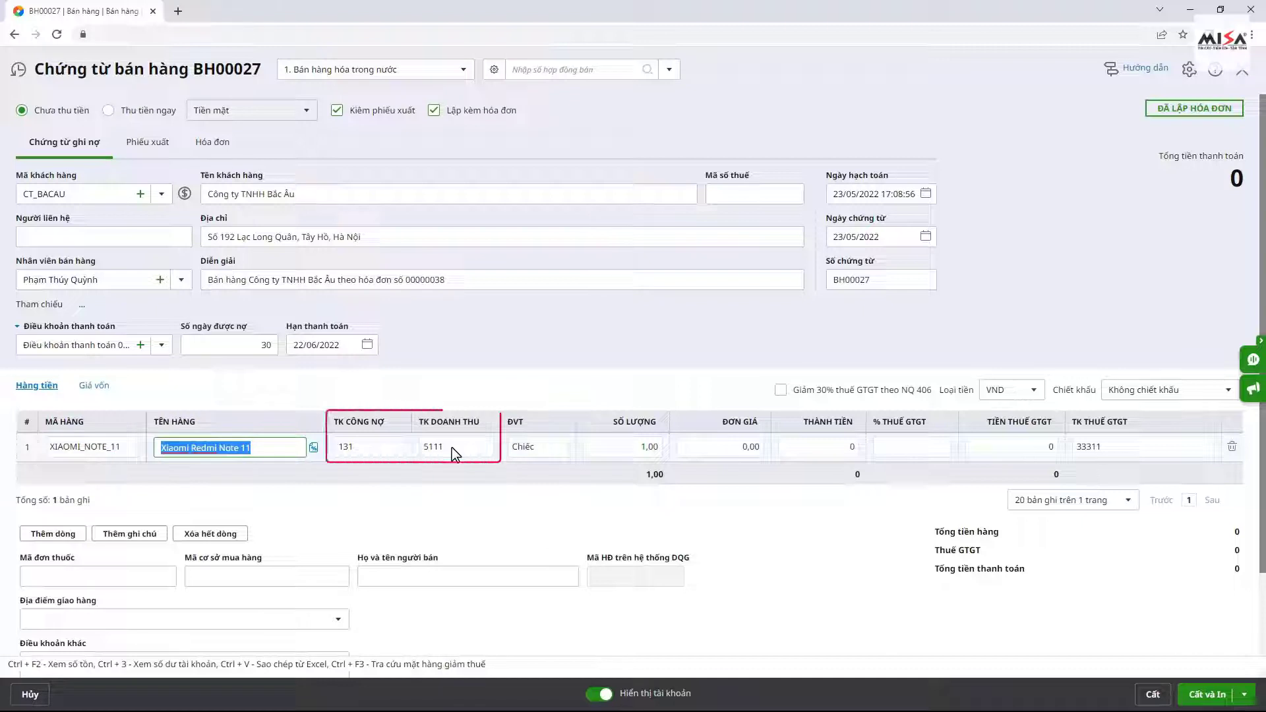
{"action": "left_click", "coordinate": [616, 446]}
{"action": "type", "text": "5"}
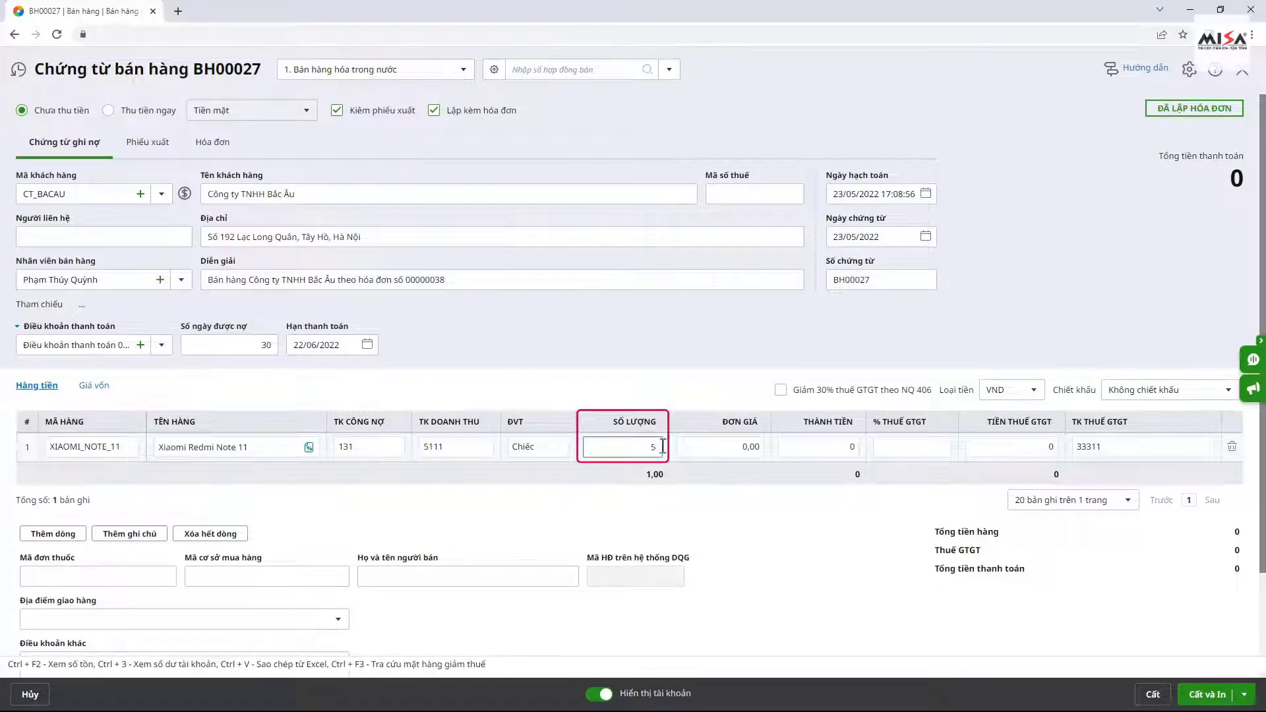
Step: Set the Xiaomi Redmi Note 11 line's unit price to 4.690.000 and its VAT rate to 10%
{"action": "left_click", "coordinate": [696, 450]}
{"action": "type", "text": "4690000"}
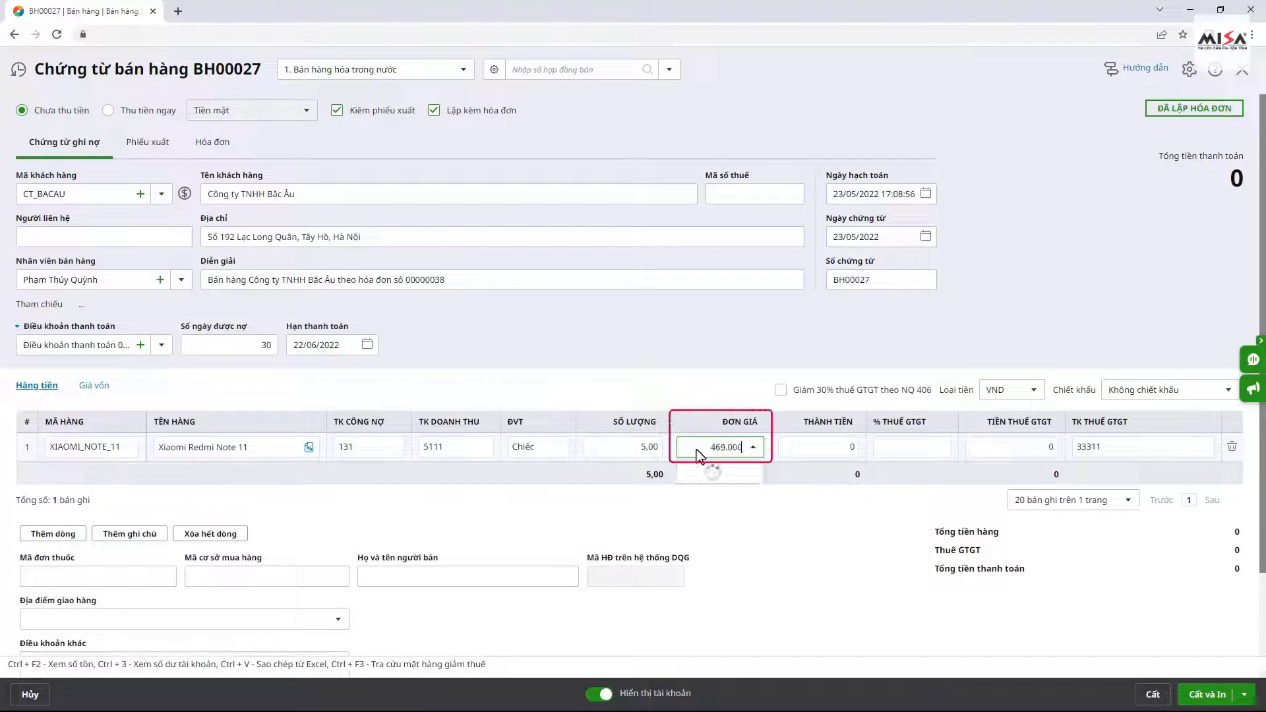
{"action": "left_click", "coordinate": [709, 507]}
{"action": "left_click", "coordinate": [926, 446]}
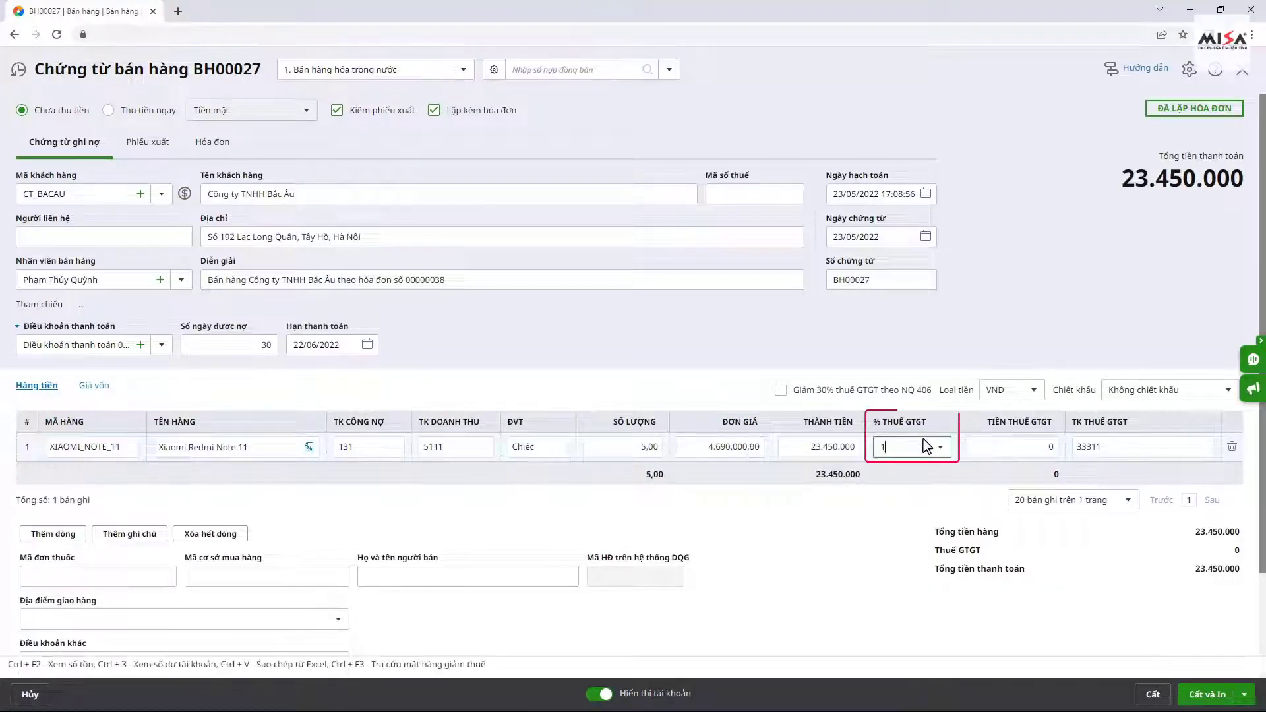
{"action": "type", "text": "10"}
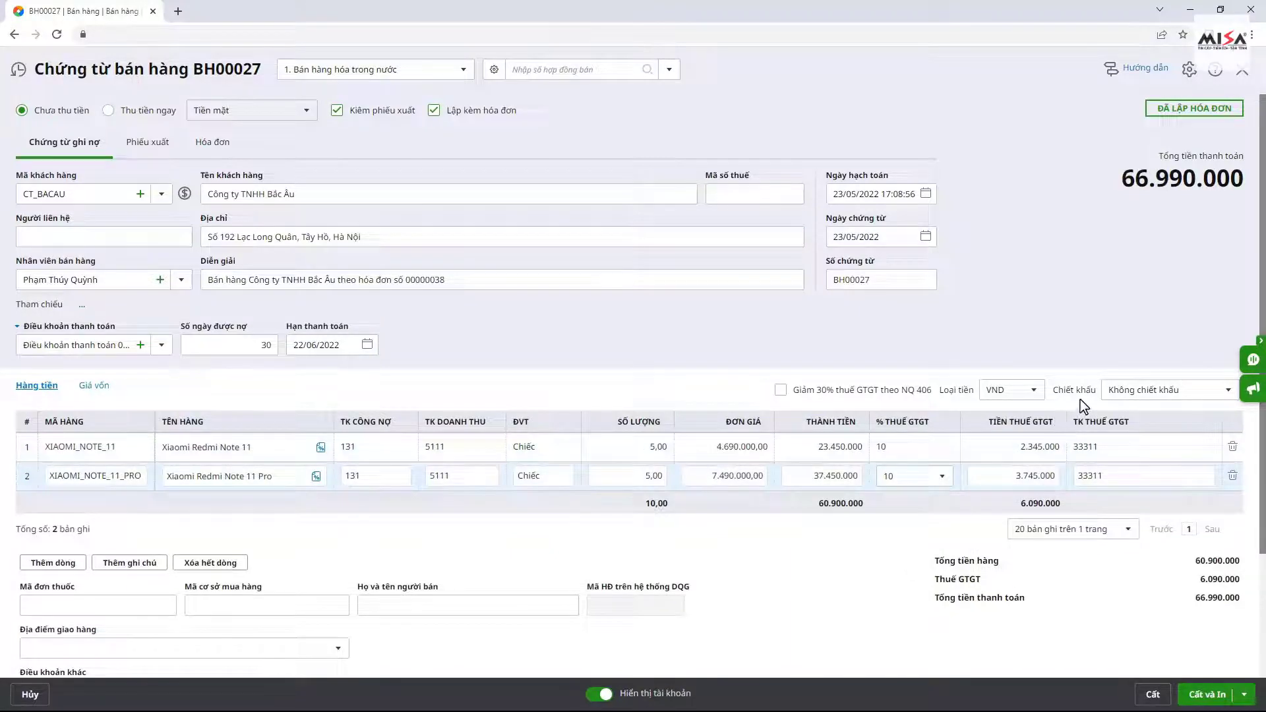
Step: Apply a 2% discount to the goods using the method "Theo % hóa đơn"
{"action": "left_click", "coordinate": [1226, 391]}
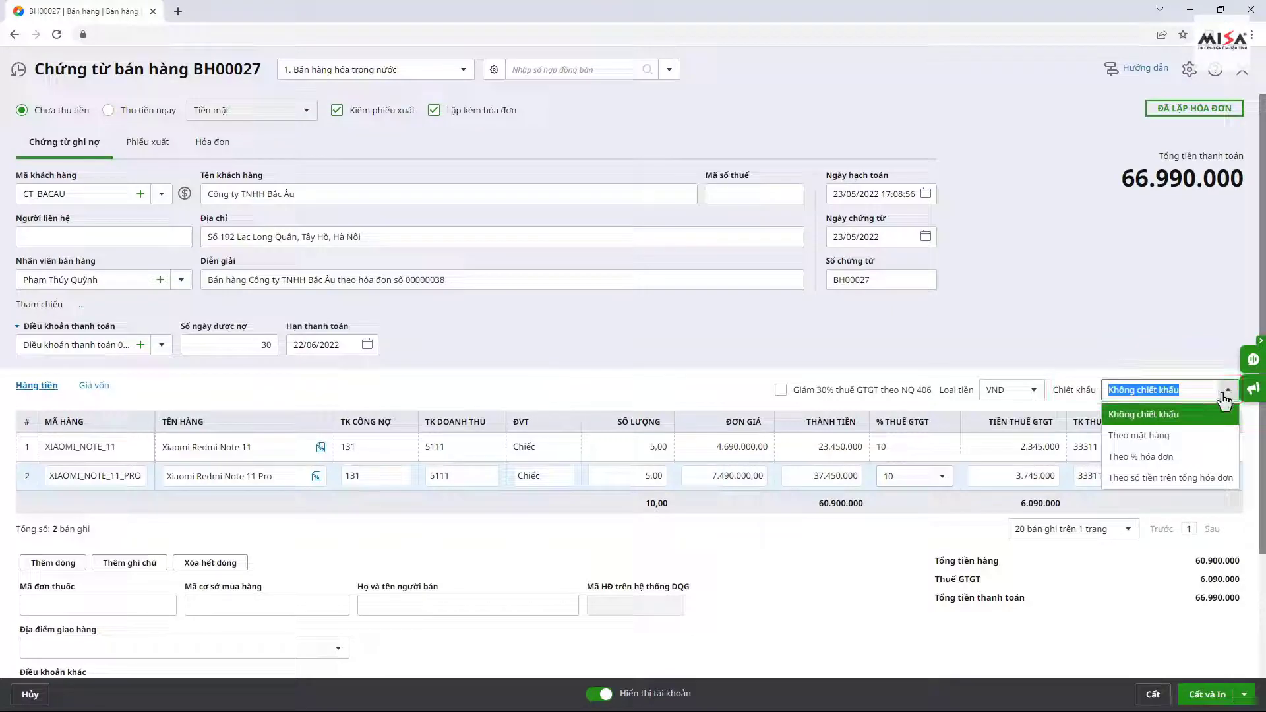
{"action": "left_click", "coordinate": [1178, 456]}
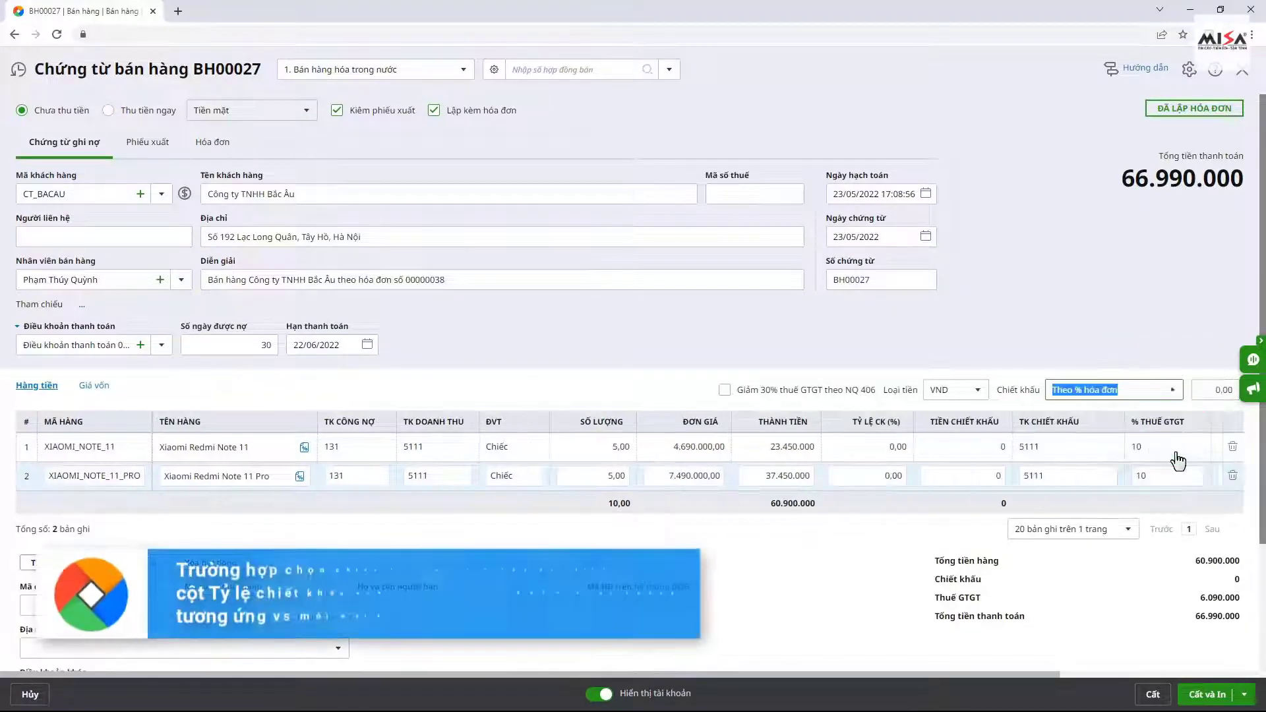
{"action": "left_click", "coordinate": [1206, 394]}
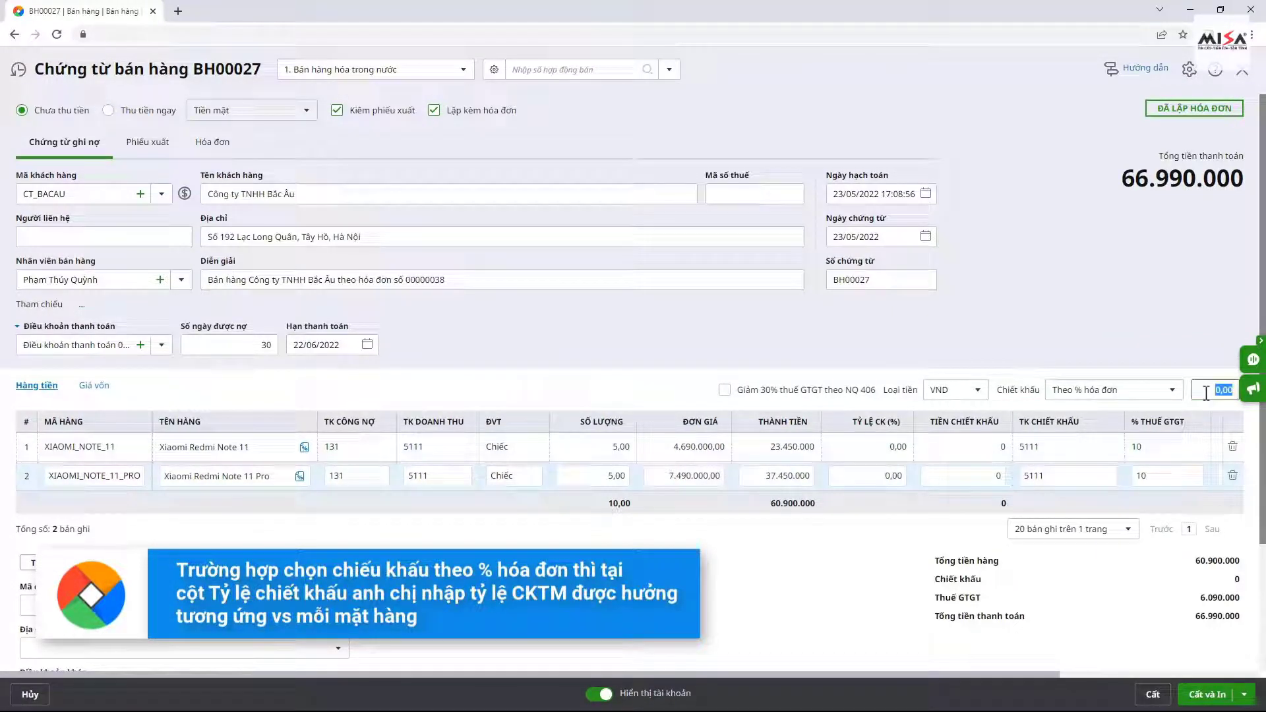
{"action": "type", "text": "2"}
{"action": "key", "text": "Tab"}
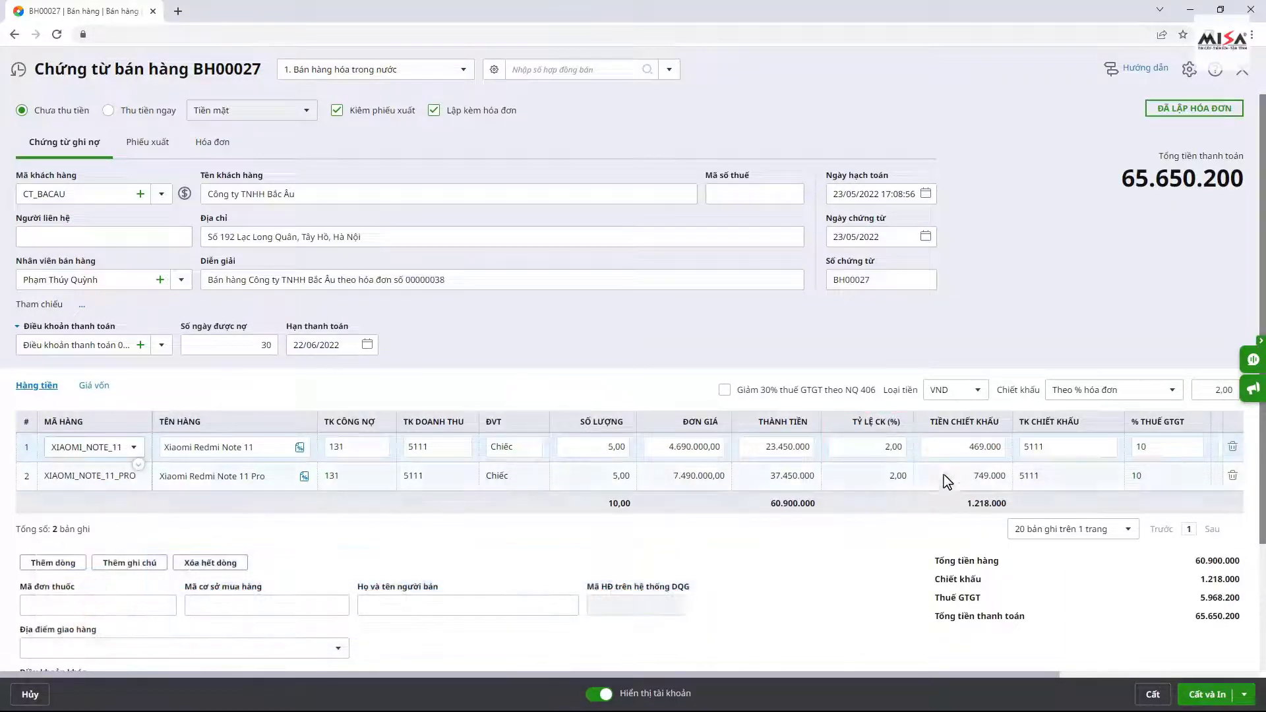
Step: Switch the discount method to "Theo số tiền trên tổng hóa đơn" and enter 3.000.000 as the discount amount to allocate
{"action": "left_click", "coordinate": [1172, 394]}
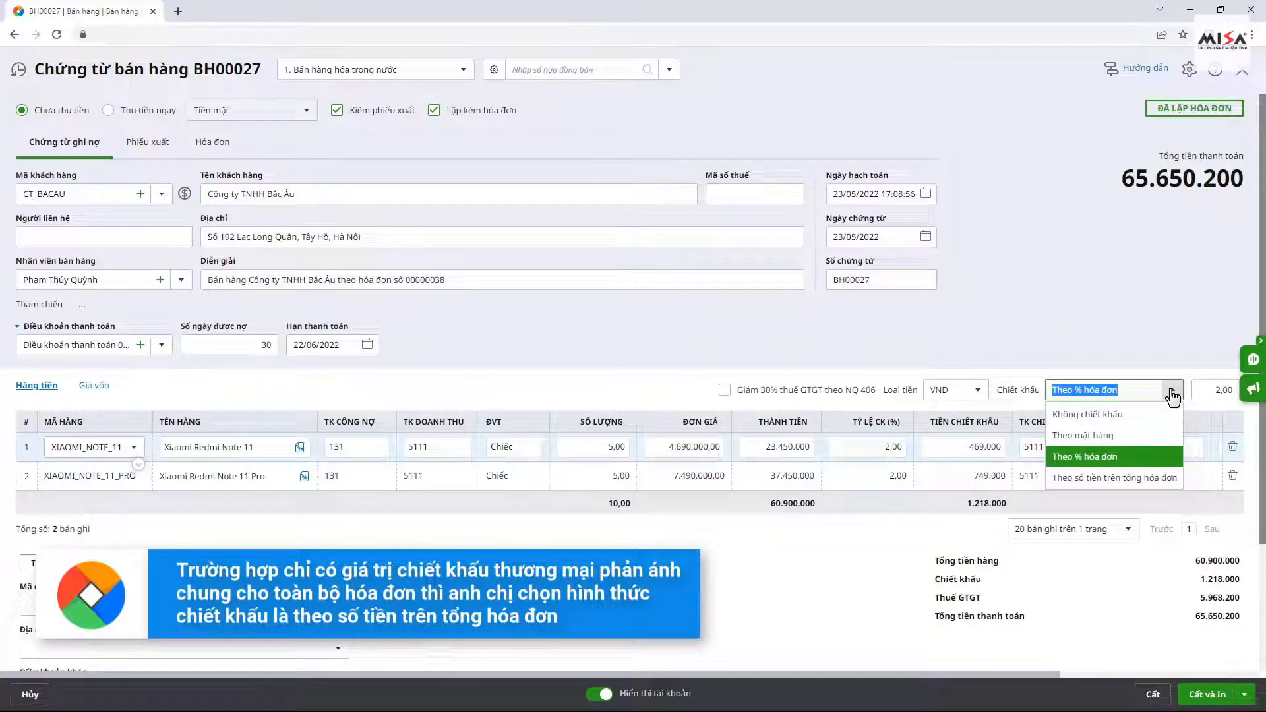
{"action": "left_click", "coordinate": [1114, 479]}
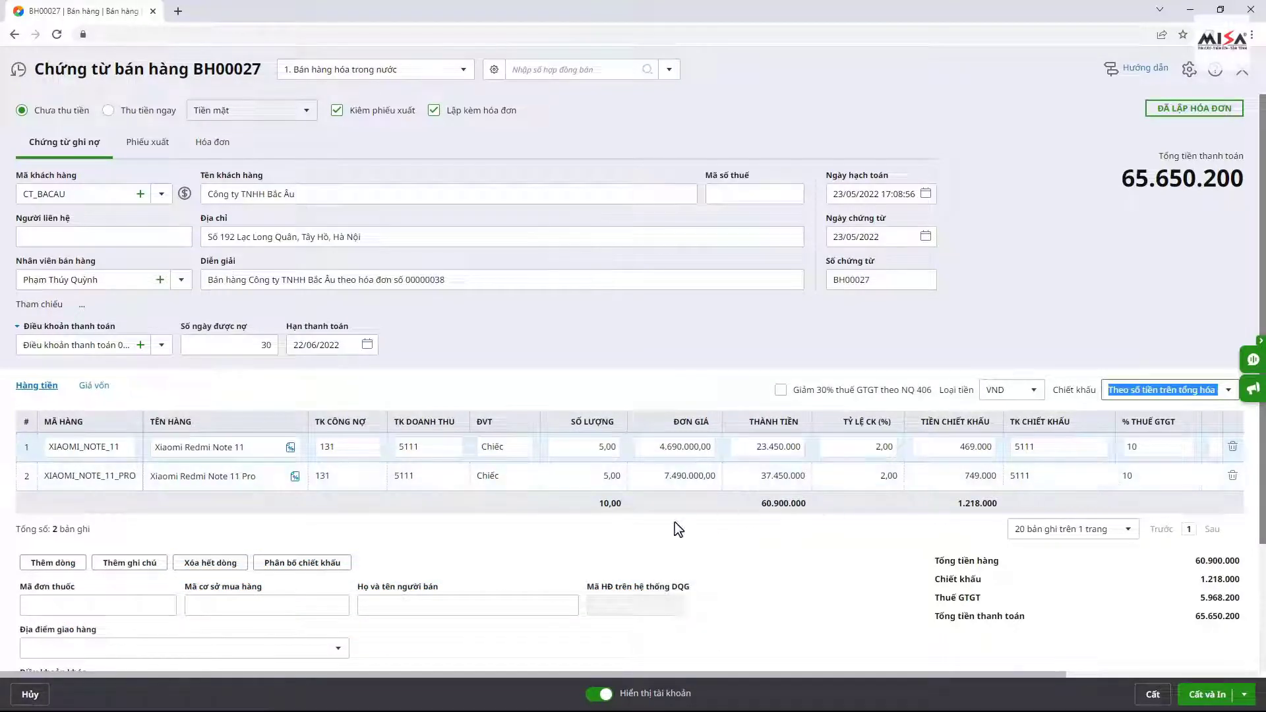
{"action": "left_click", "coordinate": [302, 563]}
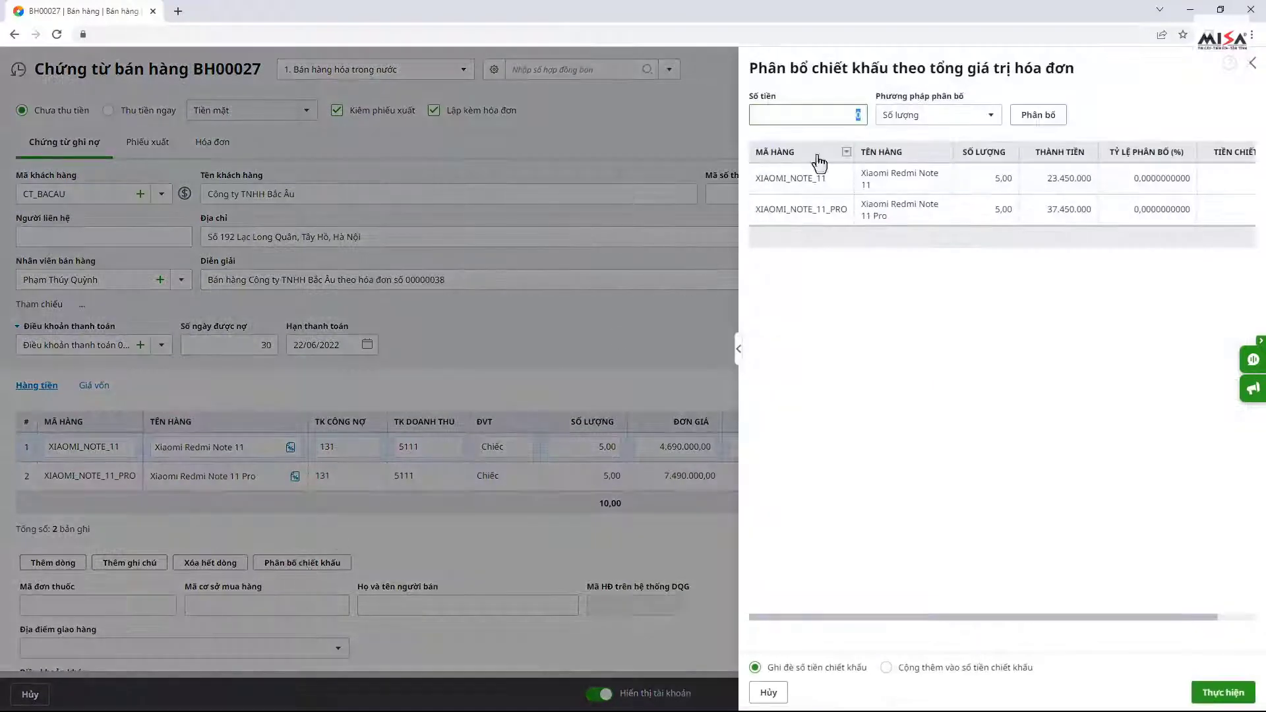
{"action": "type", "text": "3.000.000"}
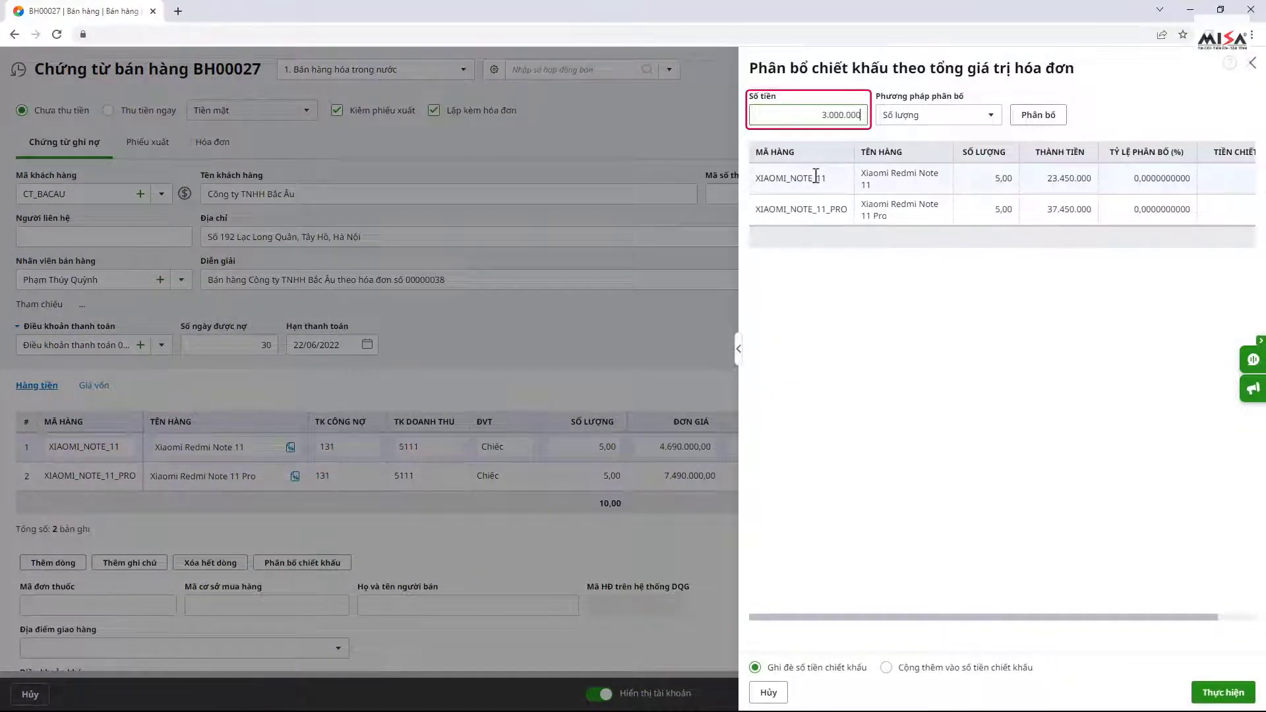
Step: Allocate the discount by "Giá trị" and apply it with the option "Cộng thêm vào số tiền chiết khấu"
{"action": "left_click", "coordinate": [988, 115]}
{"action": "left_click", "coordinate": [895, 161]}
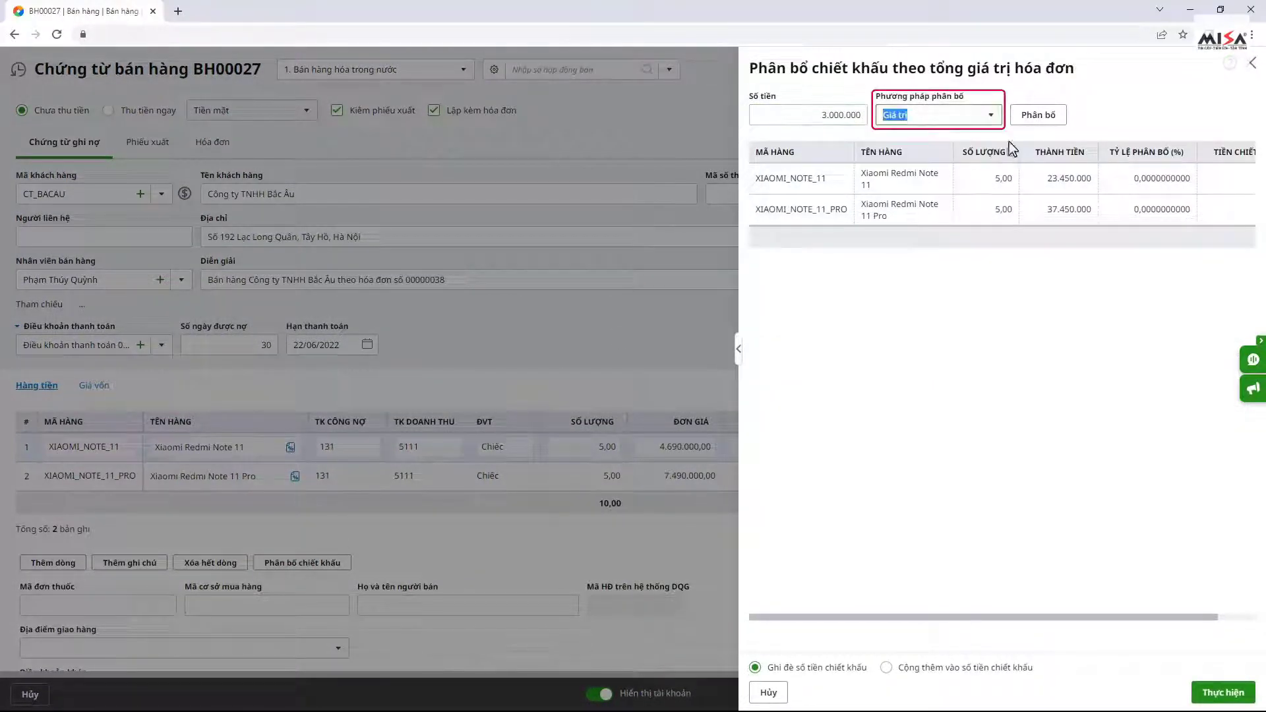
{"action": "left_click", "coordinate": [1039, 117]}
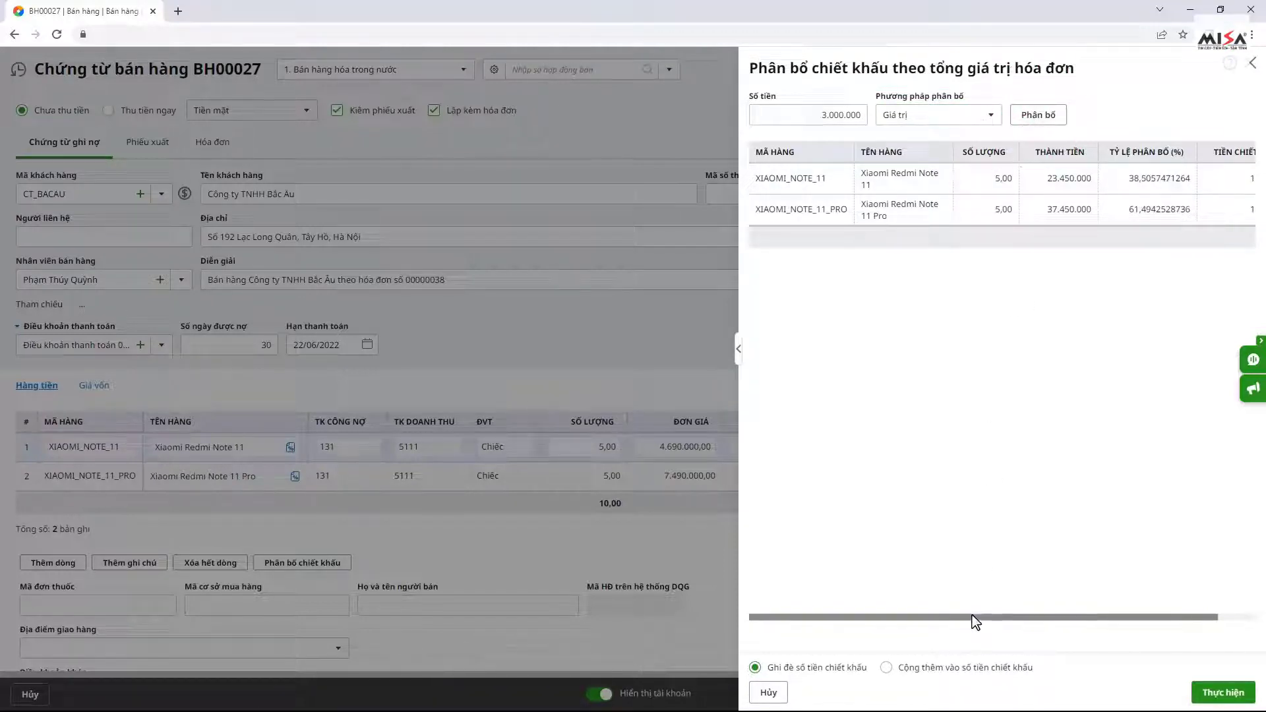
{"action": "left_click_drag", "start_coordinate": [976, 617], "coordinate": [1091, 616]}
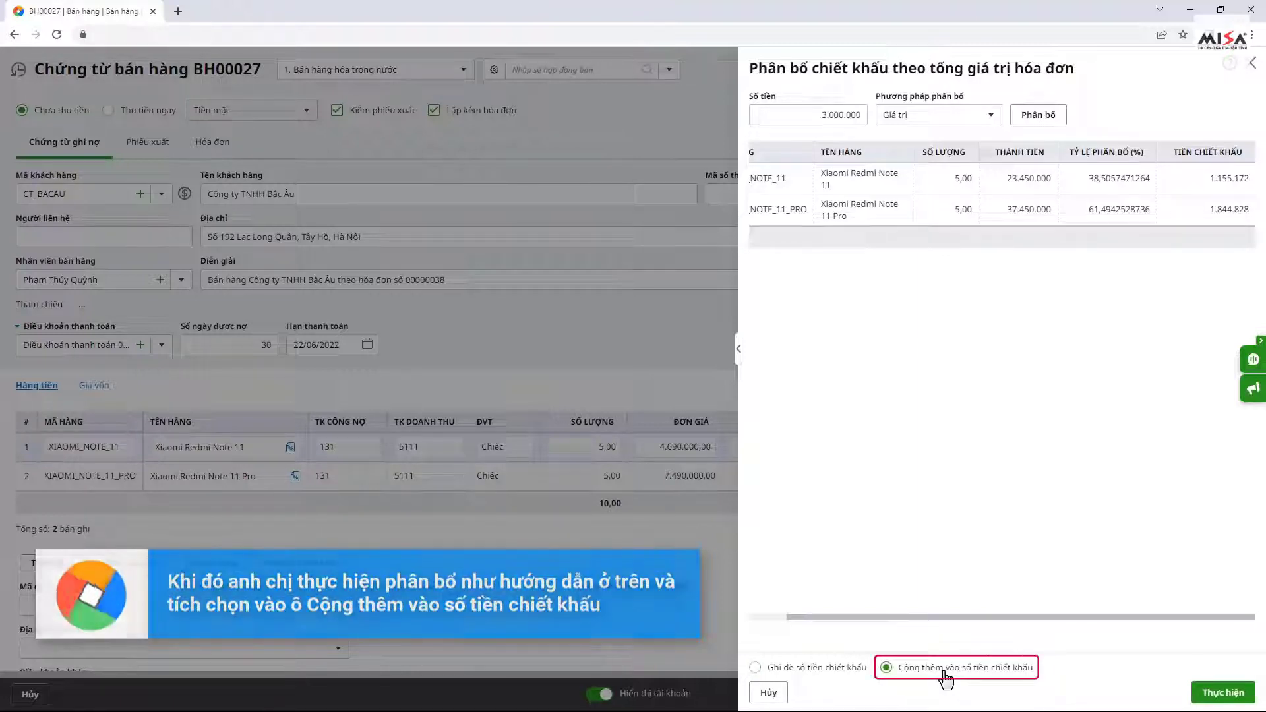
{"action": "left_click", "coordinate": [1219, 692]}
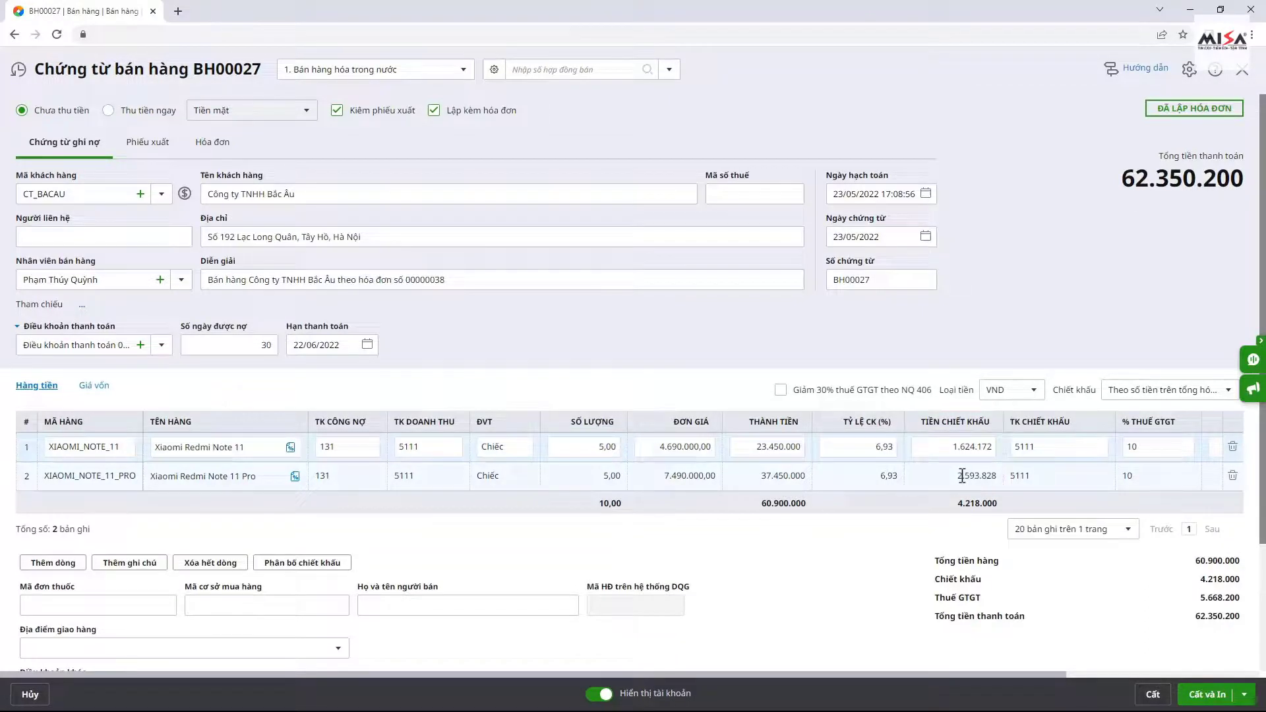
Step: Return the discount method to "Theo % hóa đơn" with a rate of 2%
{"action": "left_click", "coordinate": [1229, 391]}
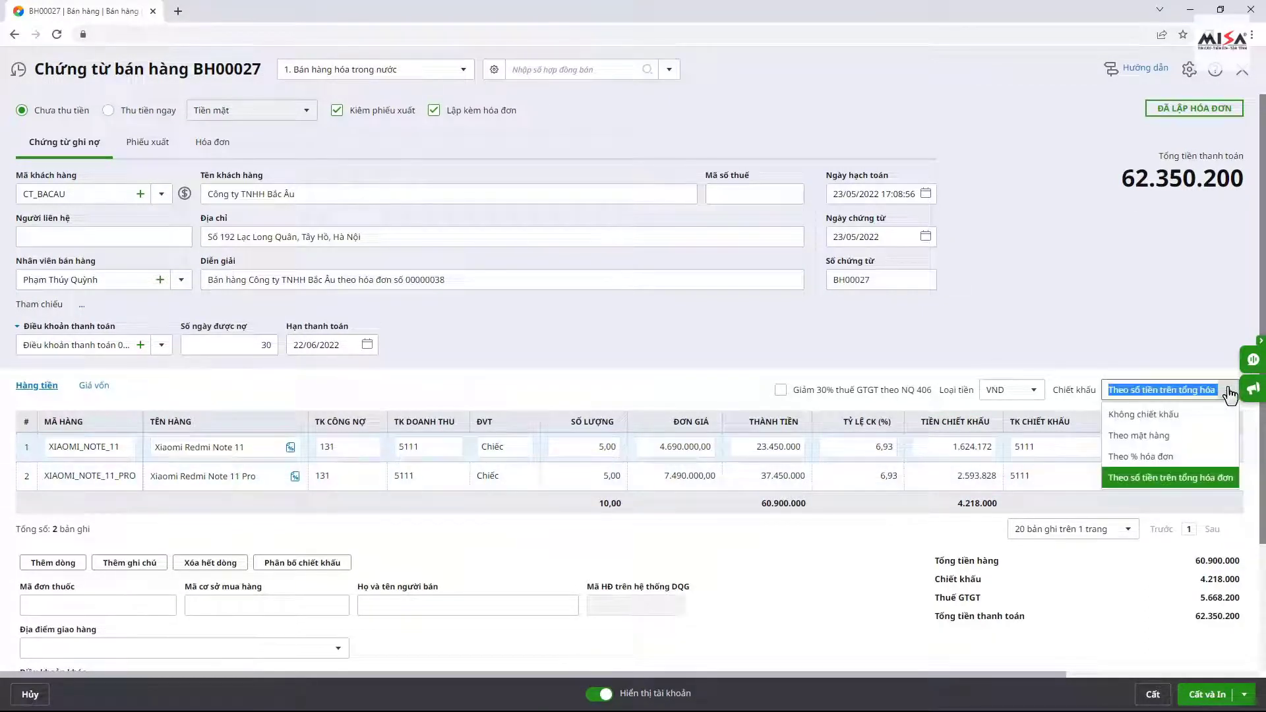
{"action": "key", "text": "Up"}
{"action": "key", "text": "Return"}
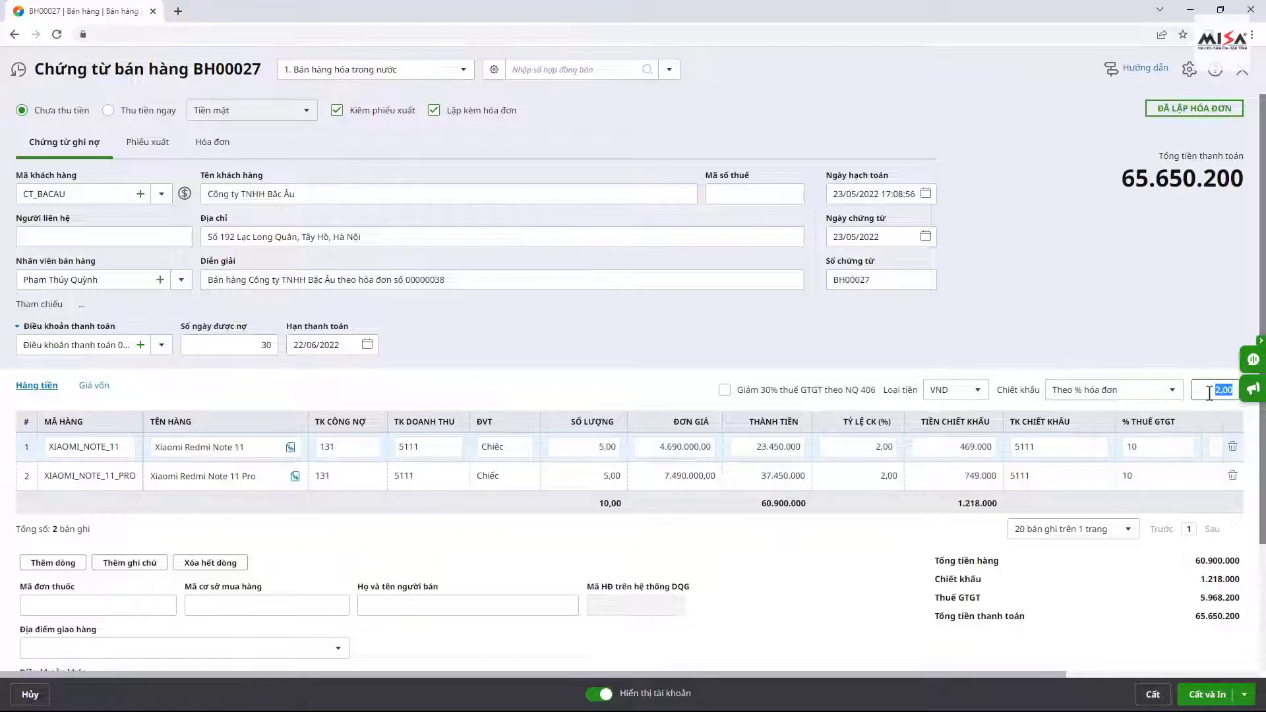
{"action": "key", "text": "Tab"}
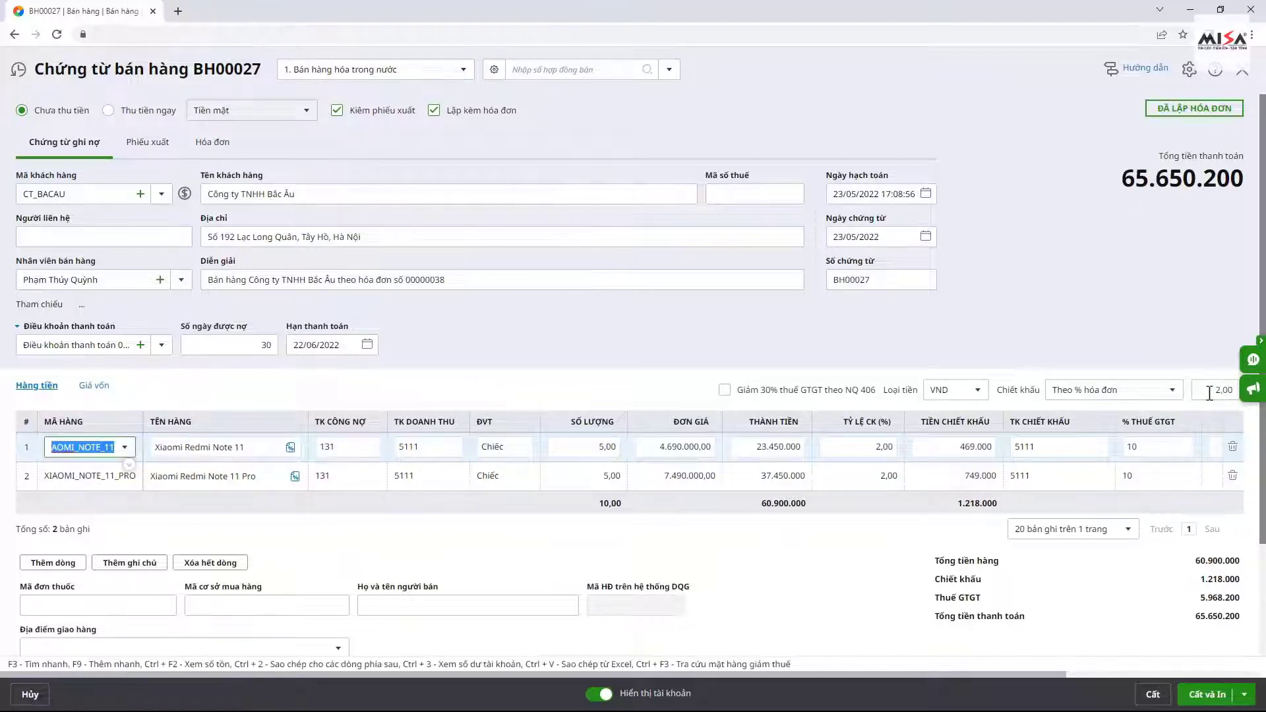
Step: Review the sales voucher's "Phiếu xuất" and "Hóa đơn" details and save the voucher
{"action": "left_click", "coordinate": [881, 508]}
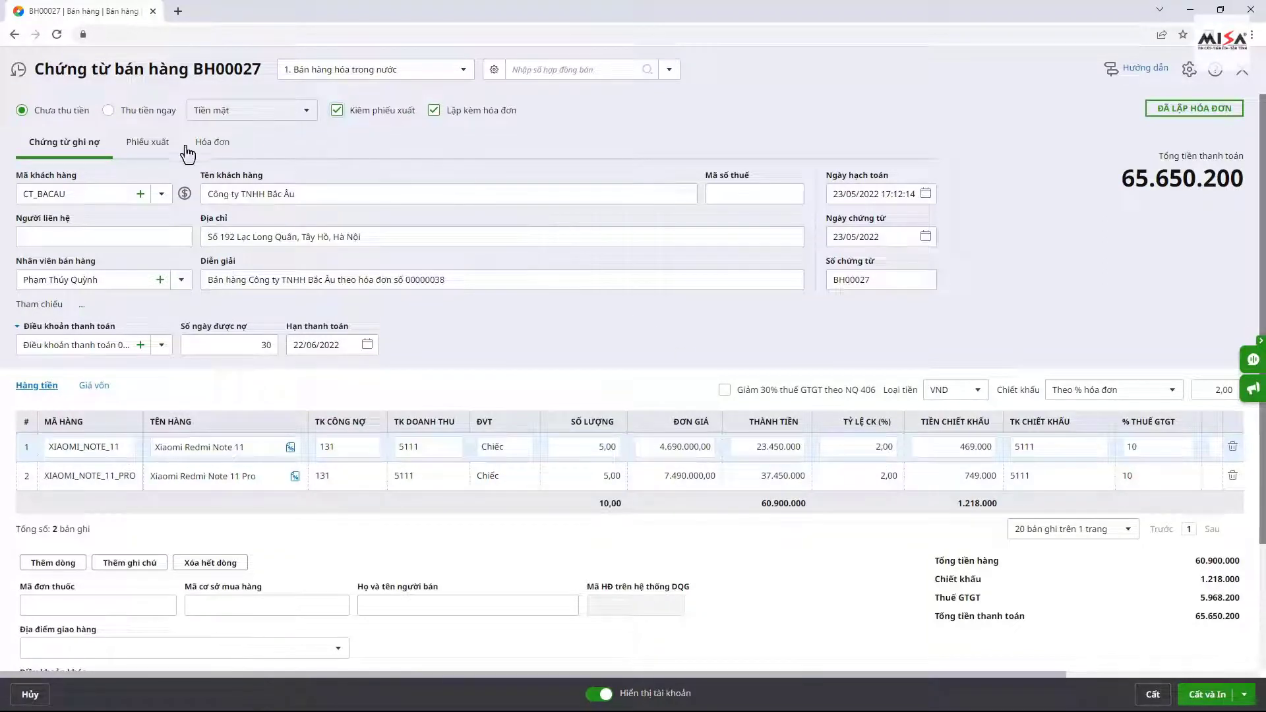
{"action": "left_click", "coordinate": [151, 152]}
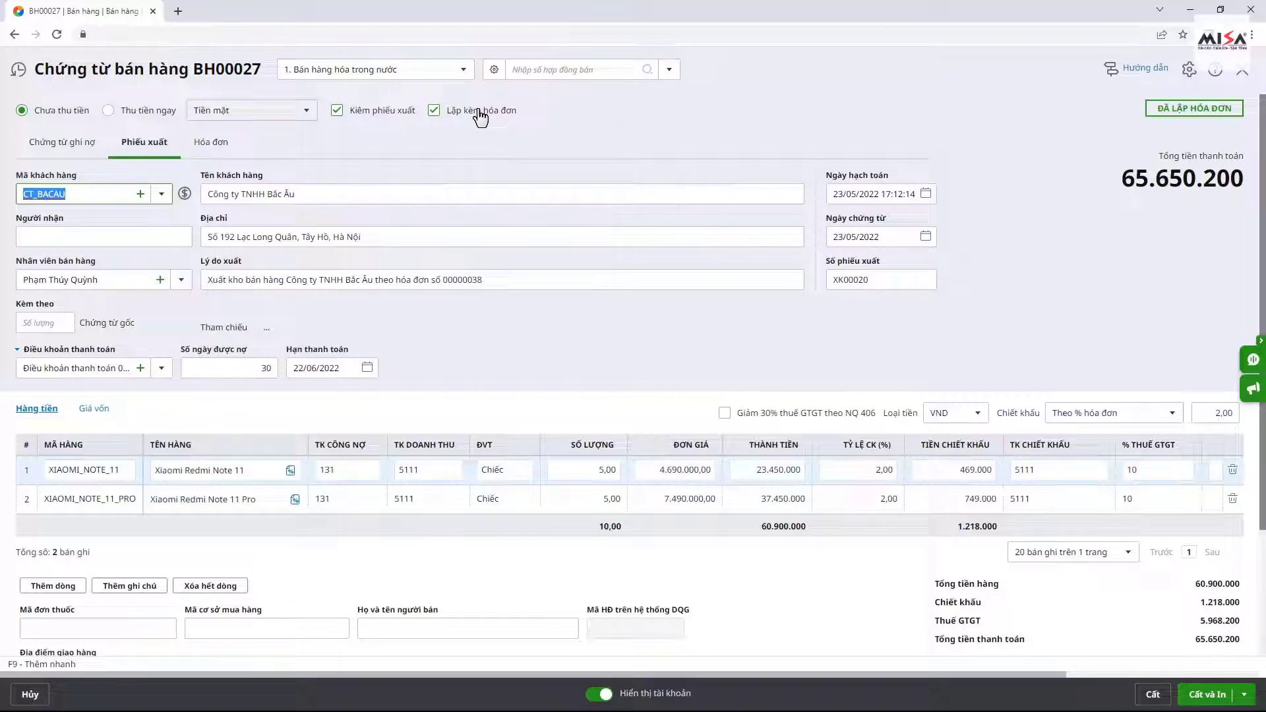
{"action": "left_click", "coordinate": [214, 149]}
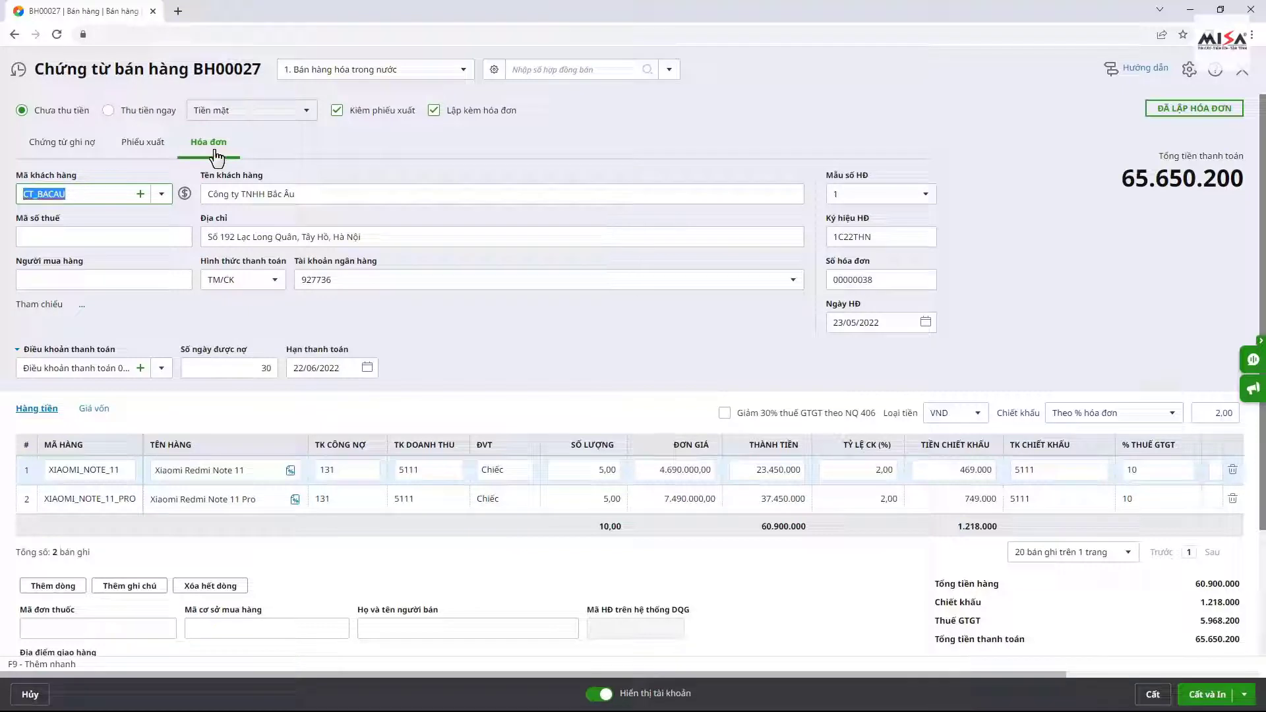
{"action": "left_click", "coordinate": [1153, 695]}
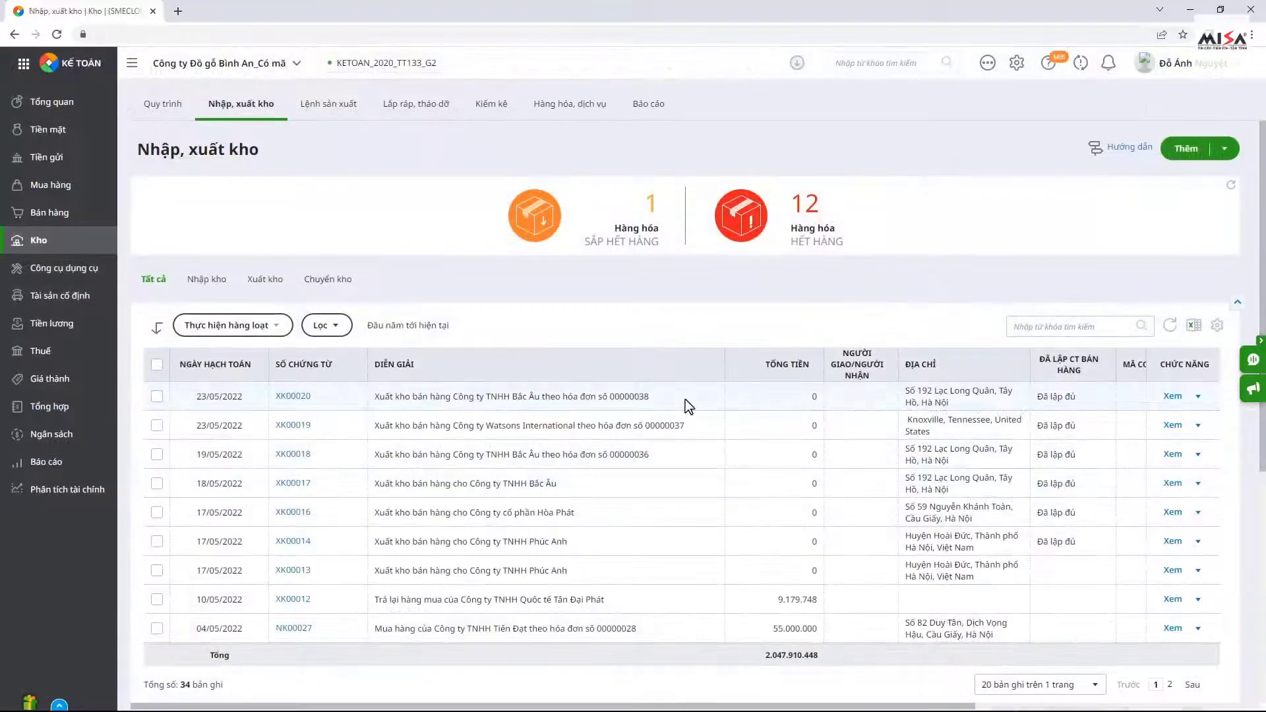
Step: Switch the working mode to "Thủ kho" and post the 23/05/2022 Bắc Âu stock issue using "Ghi sổ theo ngày hạch toán trên chứng từ"
{"action": "left_click", "coordinate": [296, 64]}
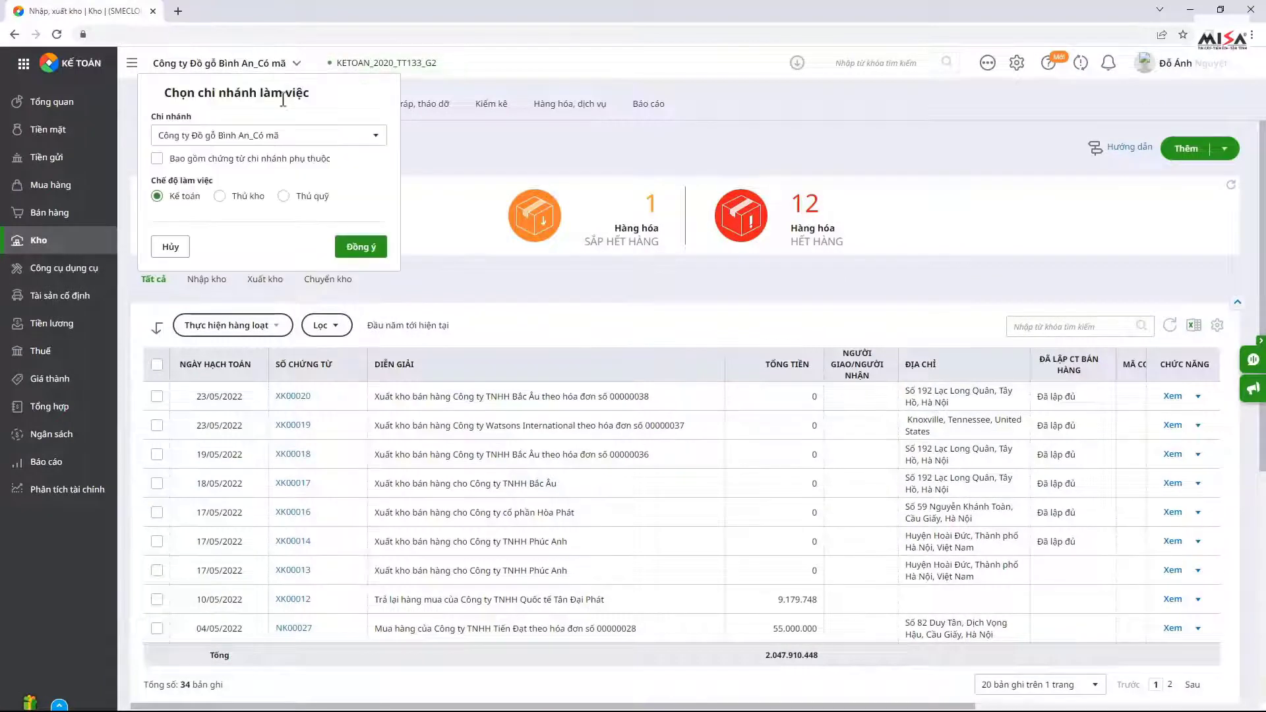
{"action": "left_click", "coordinate": [356, 246]}
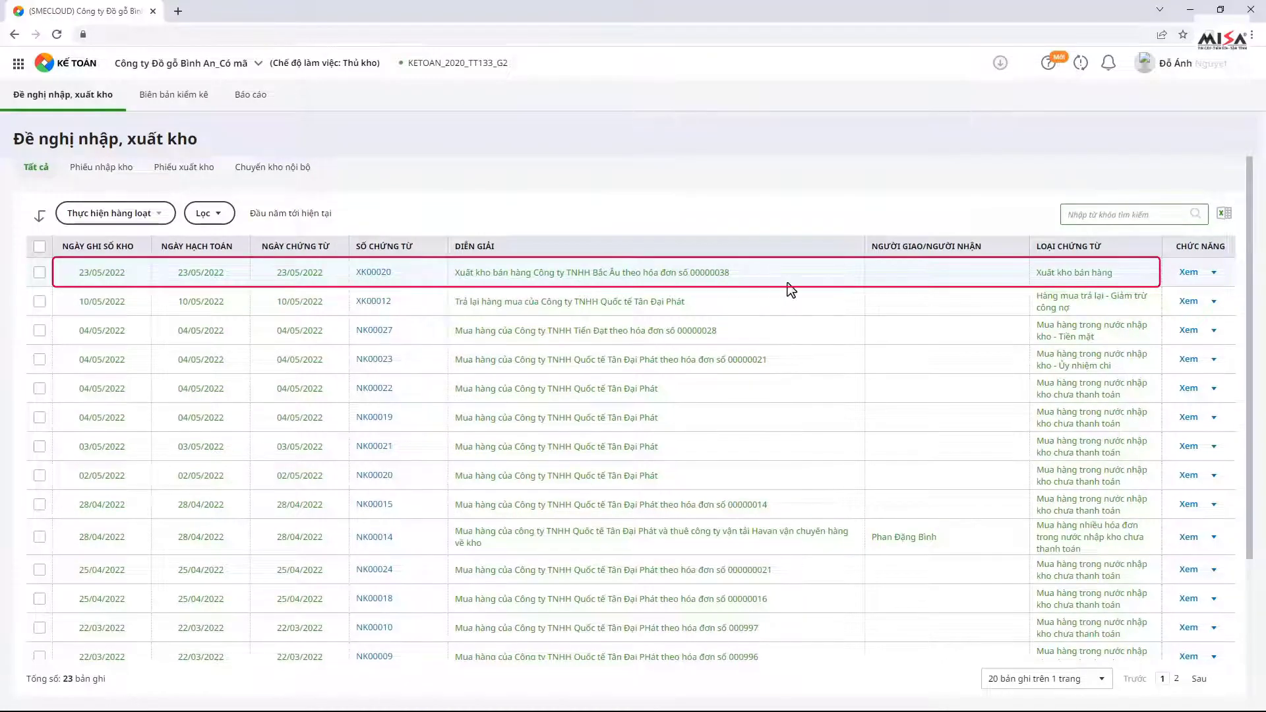
{"action": "left_click", "coordinate": [1213, 272]}
{"action": "left_click", "coordinate": [1183, 292]}
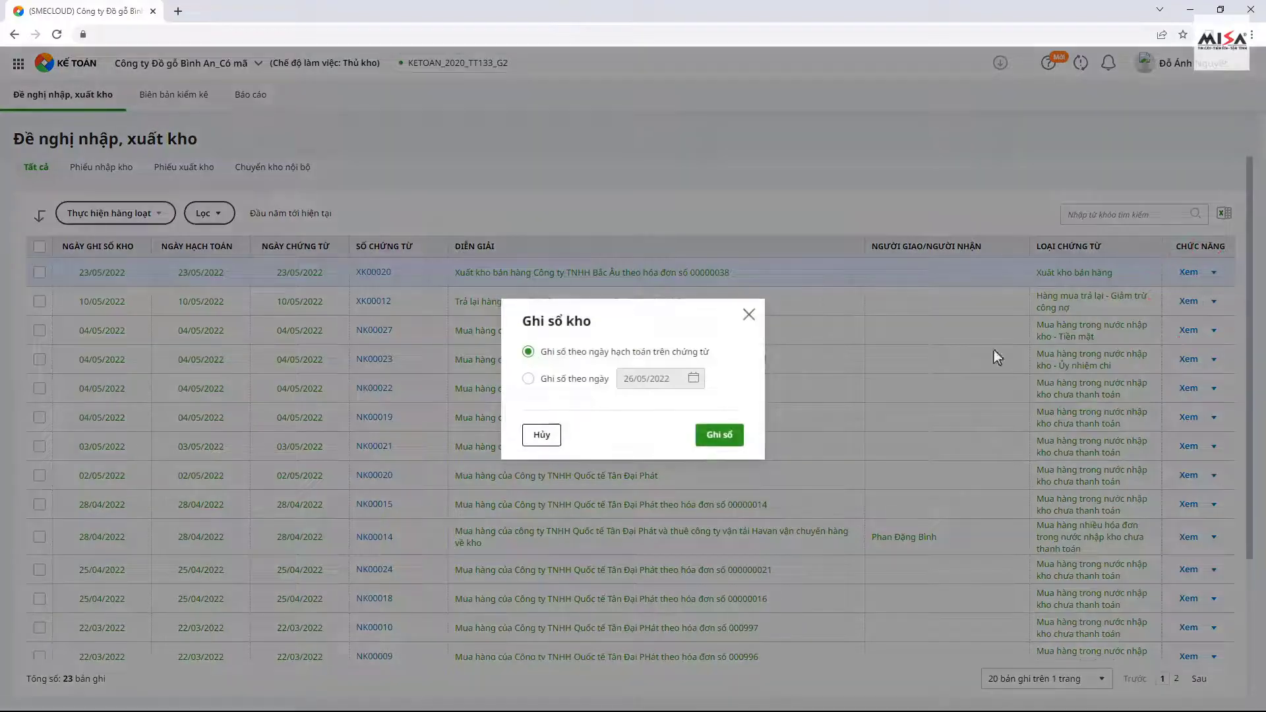
{"action": "left_click", "coordinate": [730, 436]}
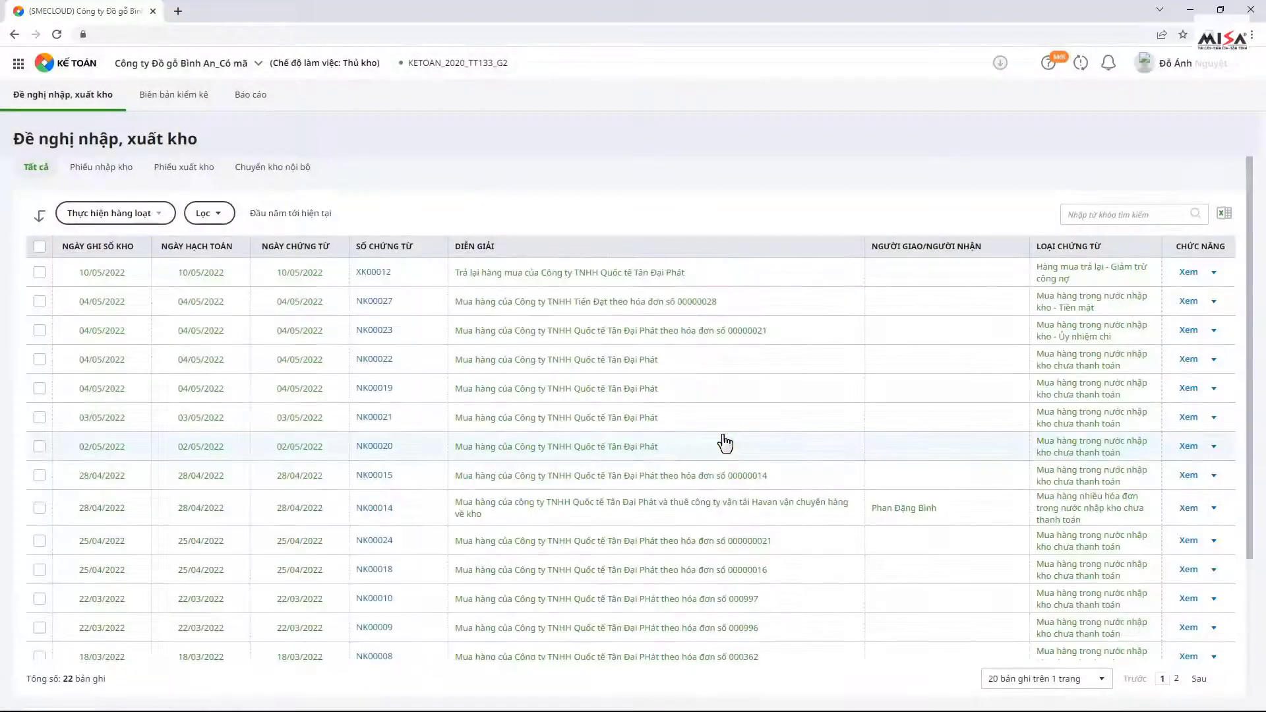